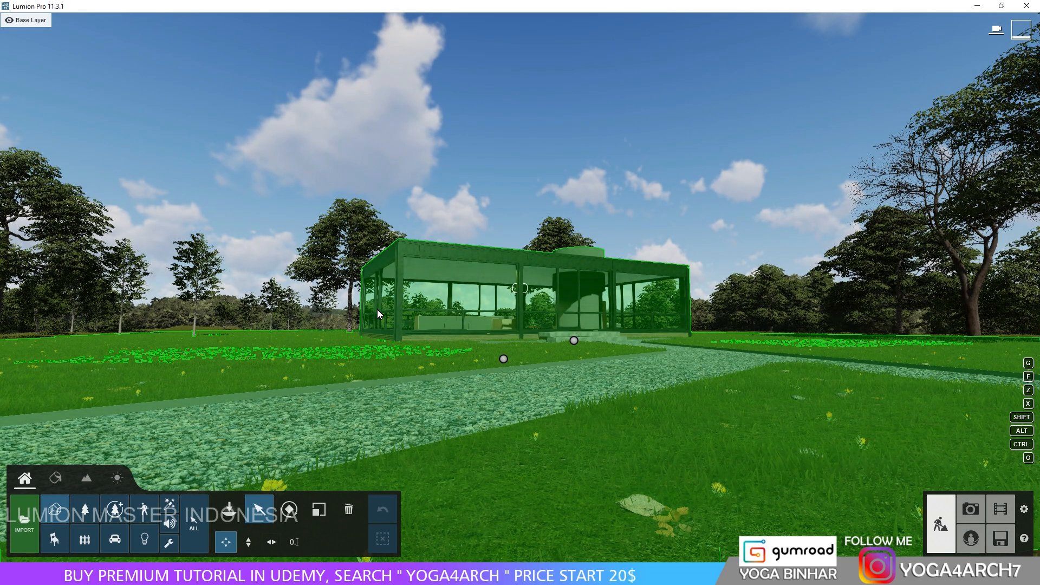
# Step: Inspect the glass house, then view the saved photos Exterior - Spring, Exterior - Rain and Interior - Living Space in Photo mode
pyautogui.press('w')
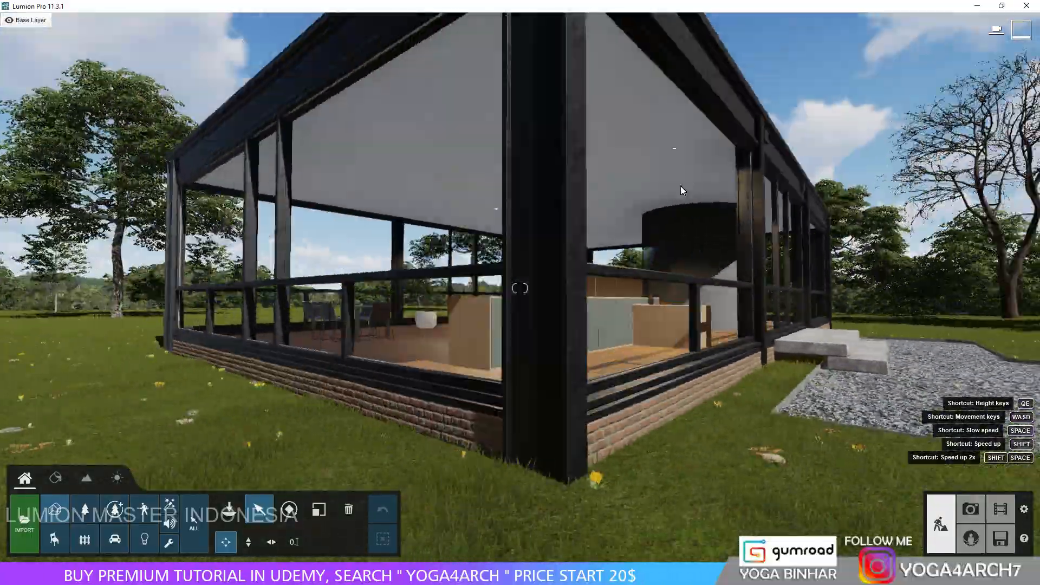
pyautogui.press('w')
pyautogui.moveTo(680, 187); pyautogui.dragTo(677, 186, button='right')
pyautogui.press('s')
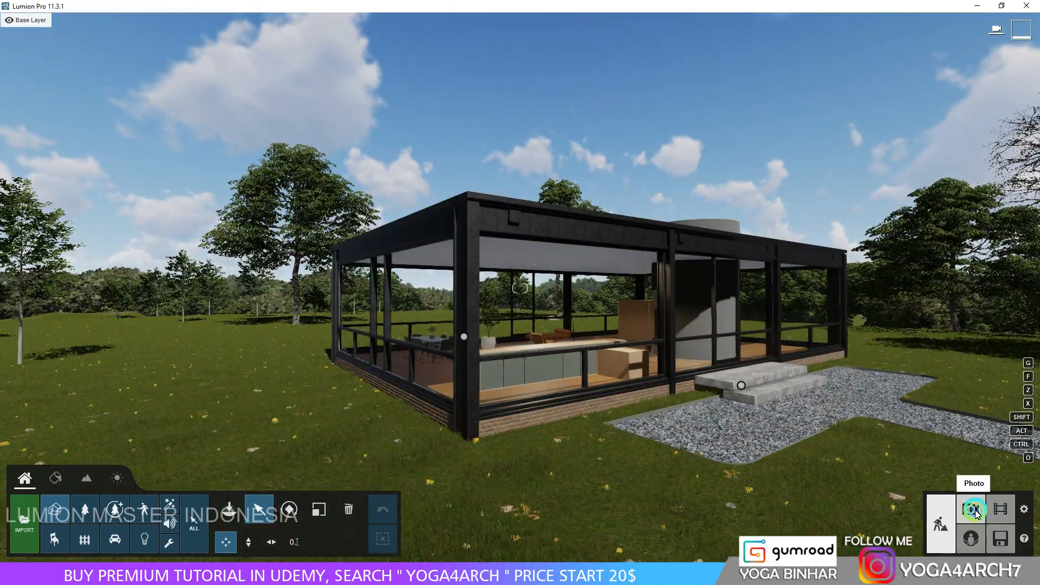
pyautogui.click(974, 512)
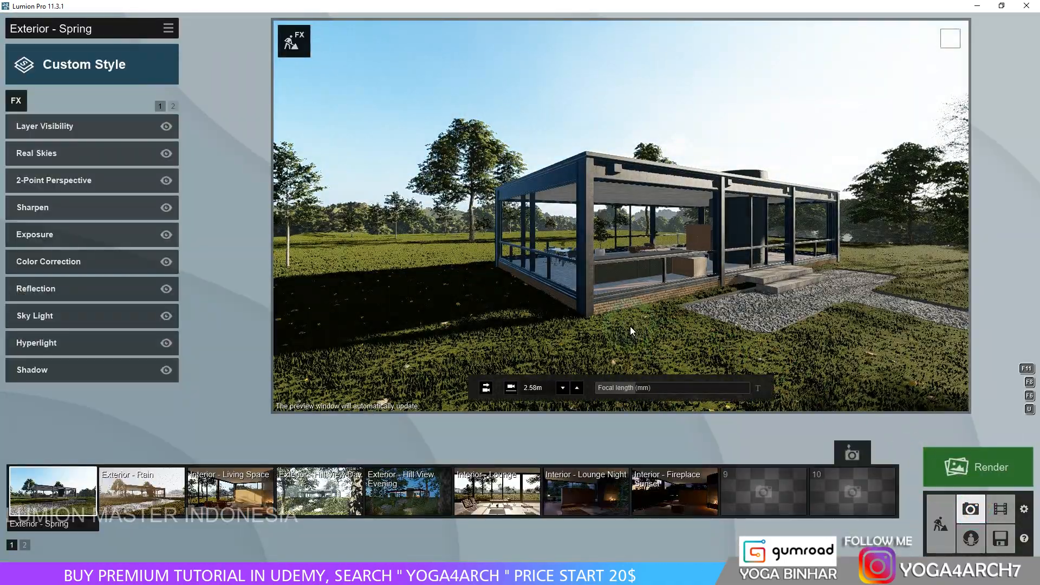
pyautogui.click(47, 491)
pyautogui.click(690, 244)
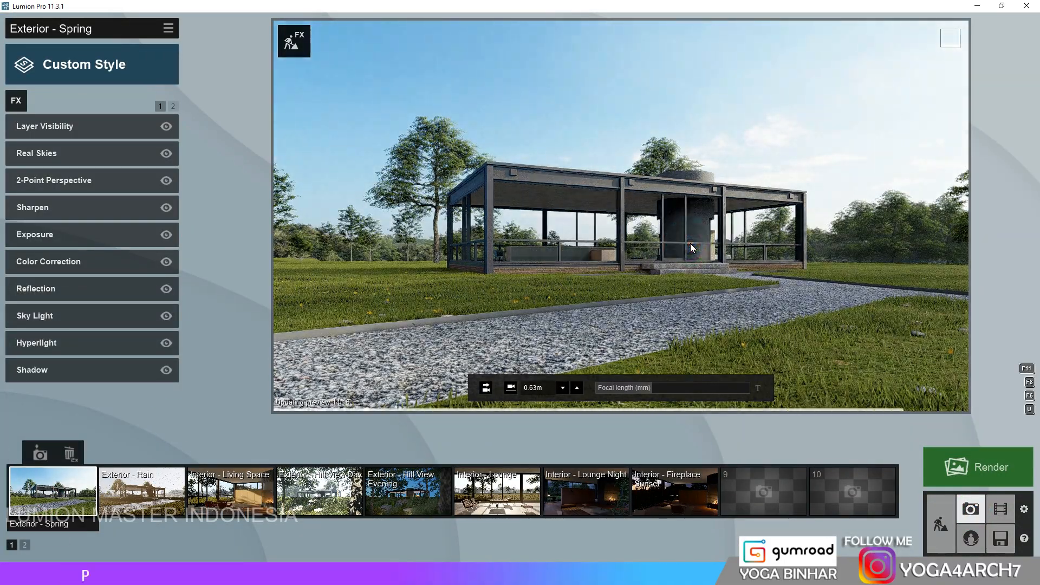
pyautogui.click(142, 490)
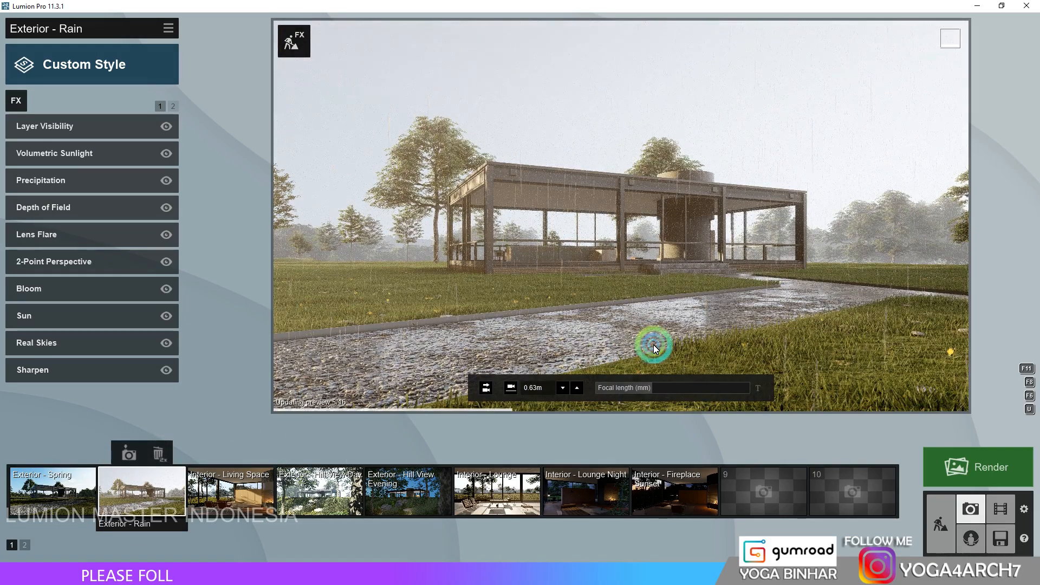
pyautogui.click(231, 490)
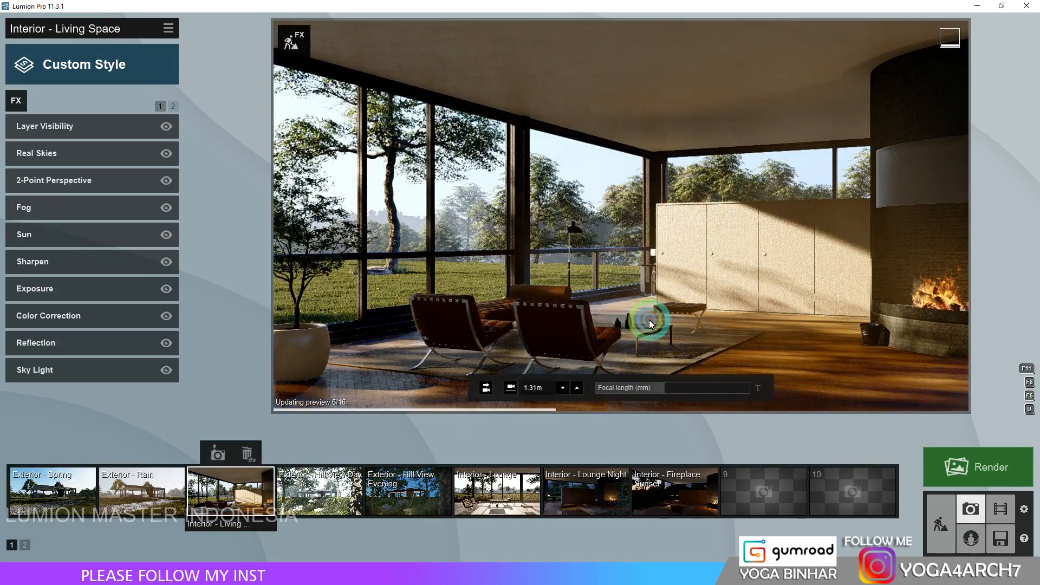
# Step: Store the exterior view of the house from the gravel path as a new photo in slot 11
pyautogui.click(25, 545)
pyautogui.click(52, 491)
pyautogui.click(56, 457)
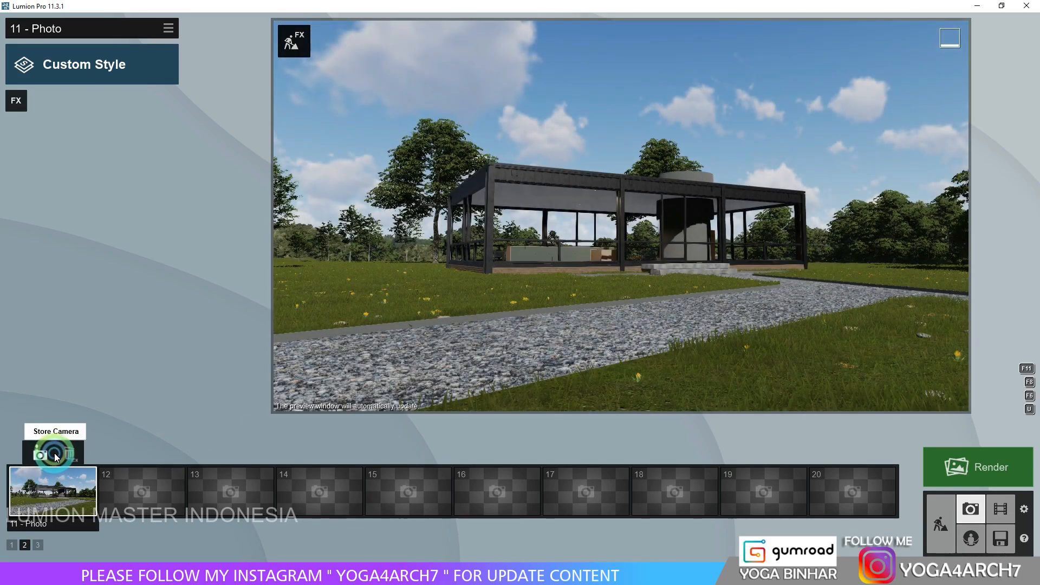
# Step: Apply the Overcast style to photo 11 and refresh its preview
pyautogui.click(81, 69)
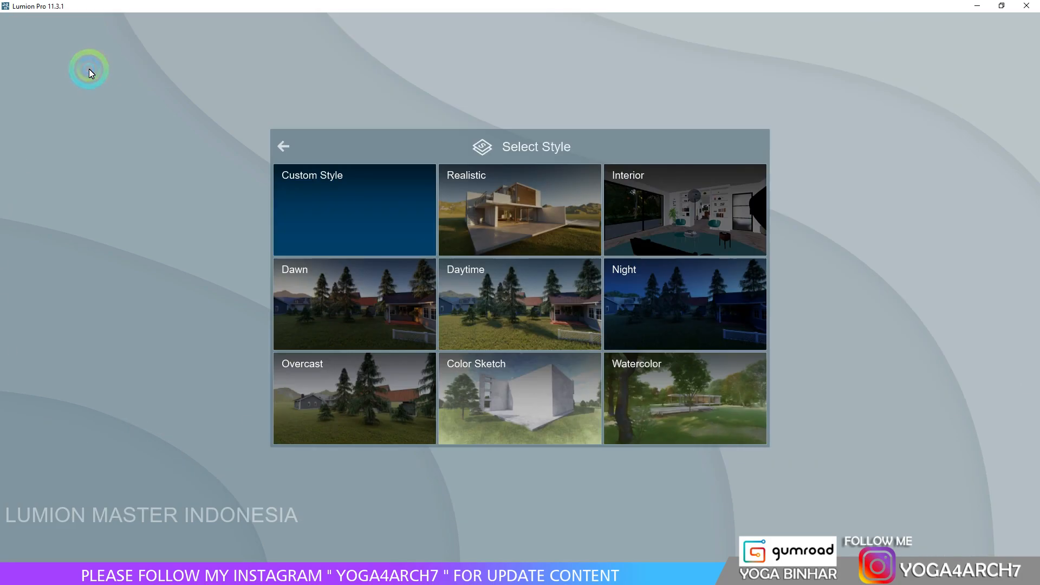
pyautogui.click(317, 406)
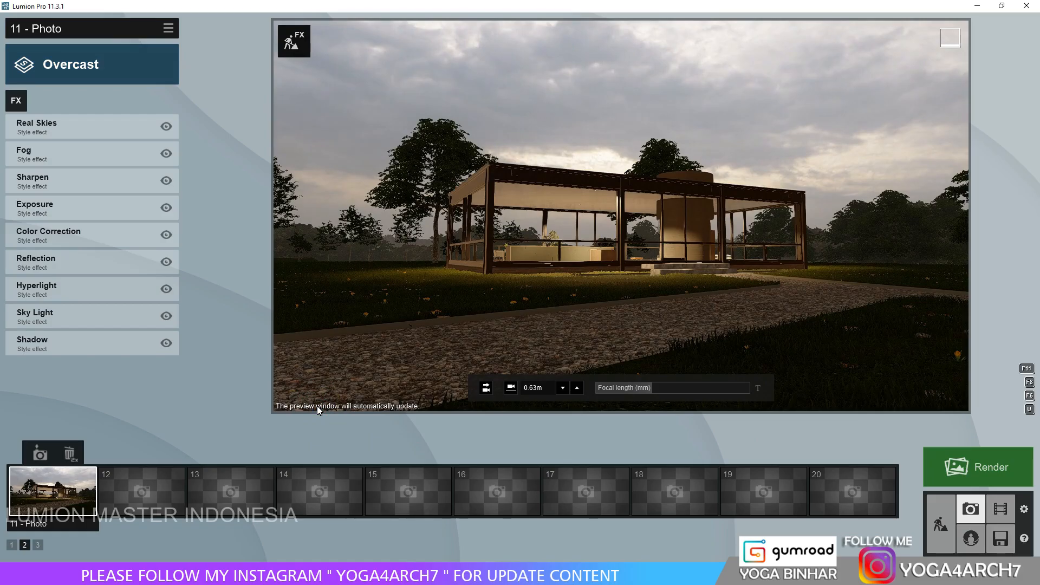
pyautogui.click(669, 276)
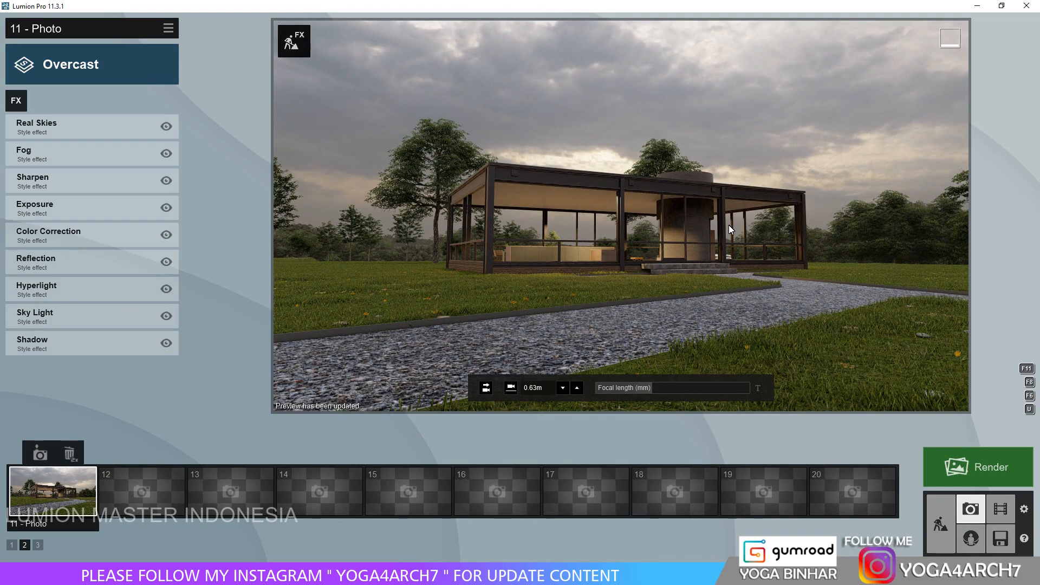
# Step: Return to Build mode and place the first shrub of the fine-detail plants library on the lawn before the entrance steps
pyautogui.click(940, 524)
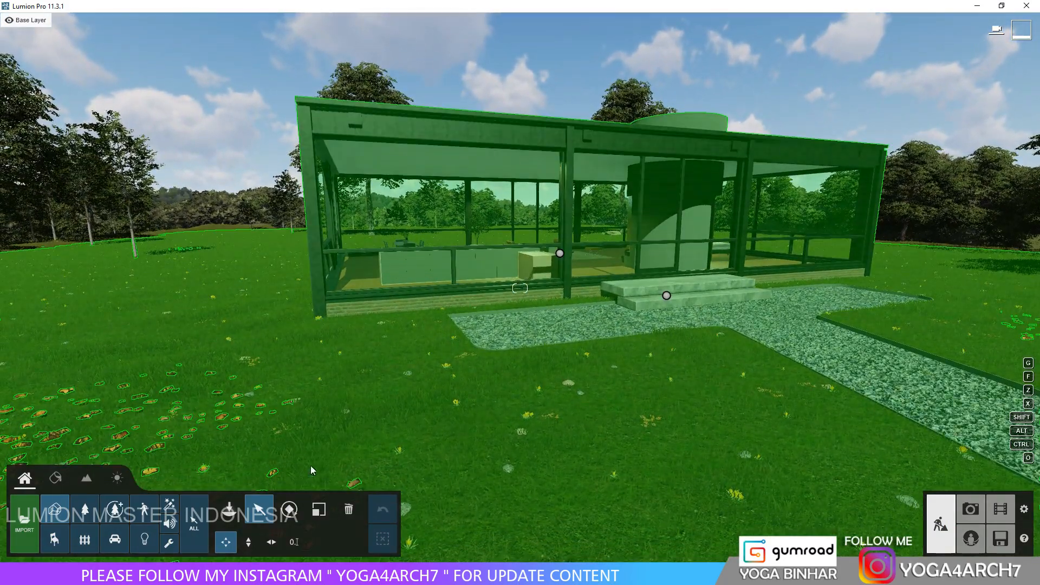
pyautogui.click(115, 509)
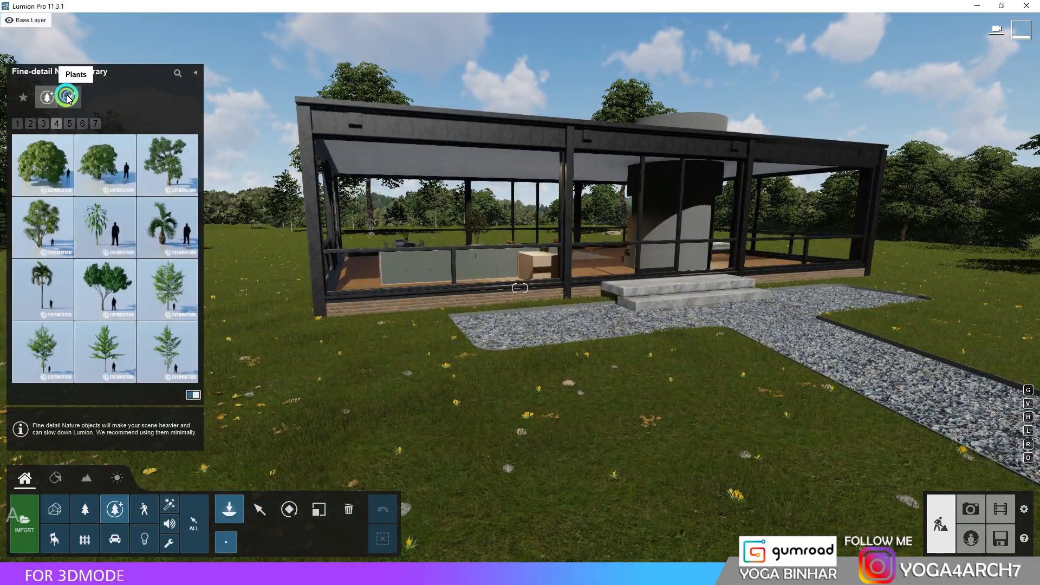
pyautogui.click(68, 100)
pyautogui.click(61, 163)
pyautogui.click(654, 361)
pyautogui.press('s')
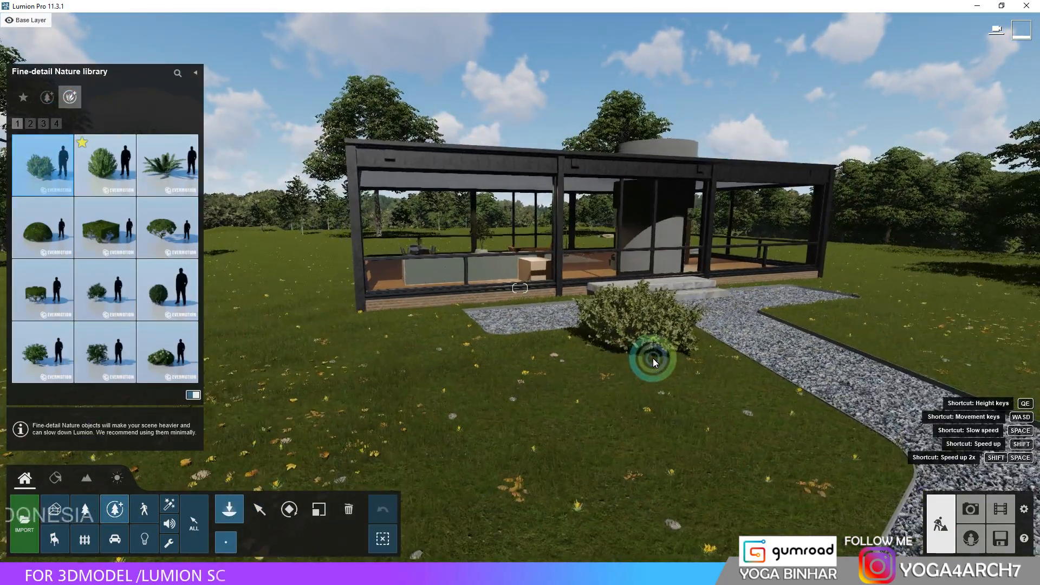
# Step: Place a Common Myrtle 001 shrub at each end of the house front and scale both down slightly
pyautogui.click(105, 165)
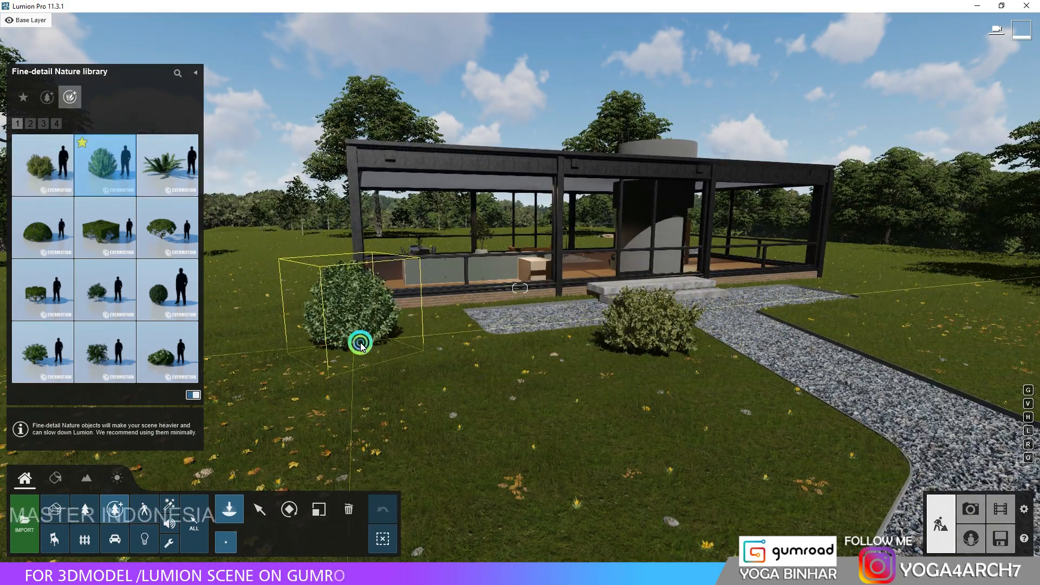
pyautogui.click(843, 287)
pyautogui.click(319, 509)
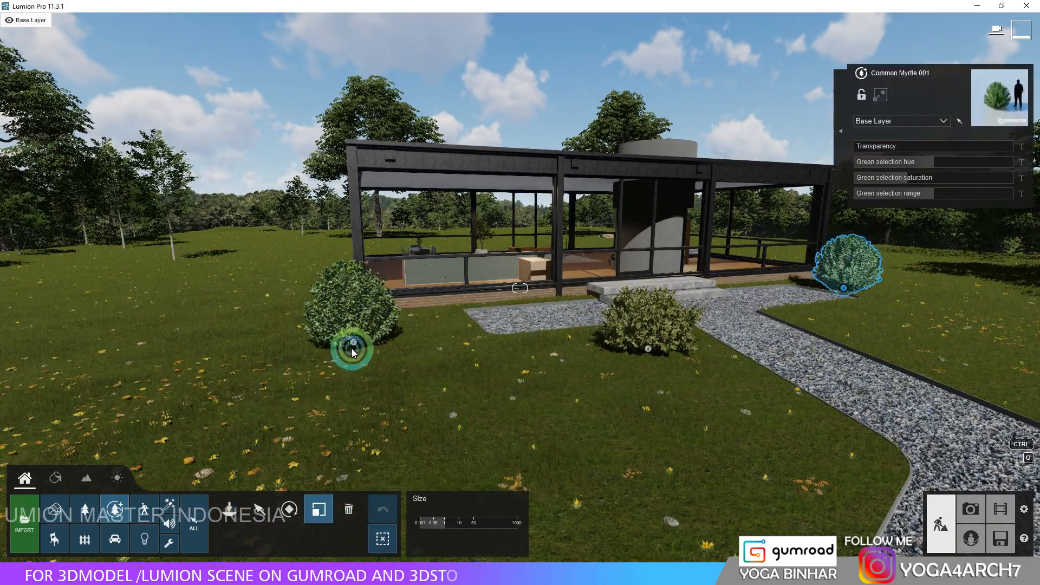
pyautogui.moveTo(350, 352); pyautogui.dragTo(359, 356)
pyautogui.moveTo(844, 288); pyautogui.dragTo(751, 325)
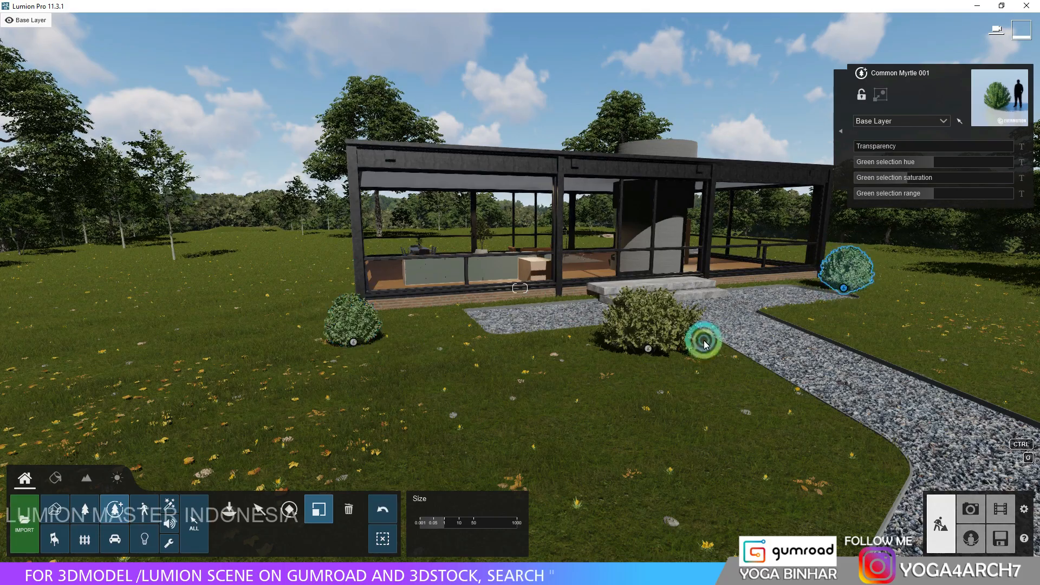
# Step: Place more copies of the first fine-detail shrub on the grass wedge at the path junction and on the lawn beside the path
pyautogui.click(116, 509)
pyautogui.click(43, 168)
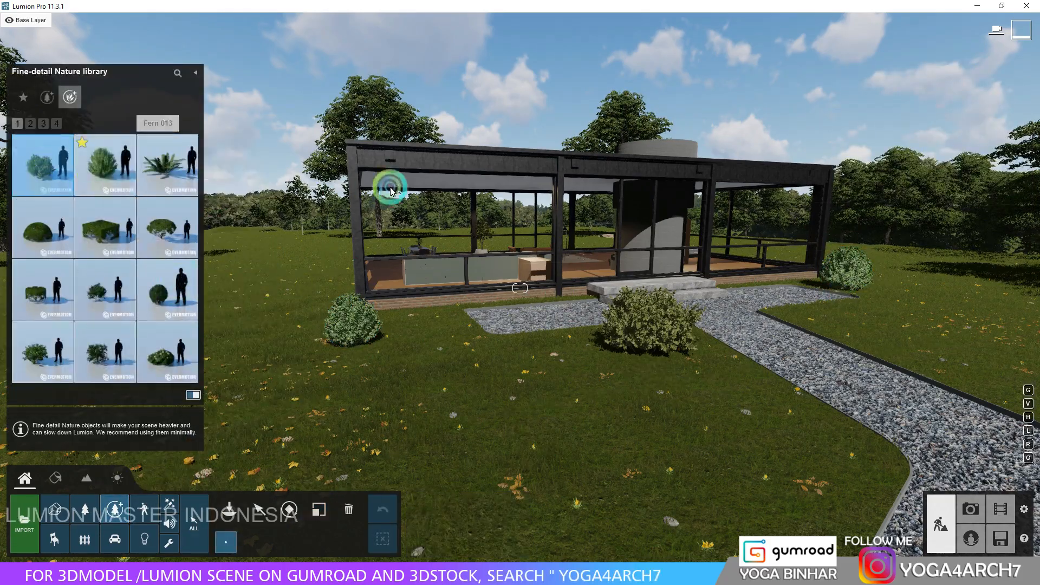
pyautogui.scroll(-3, 688, 457)
pyautogui.click(680, 538)
pyautogui.scroll(-3, 655, 520)
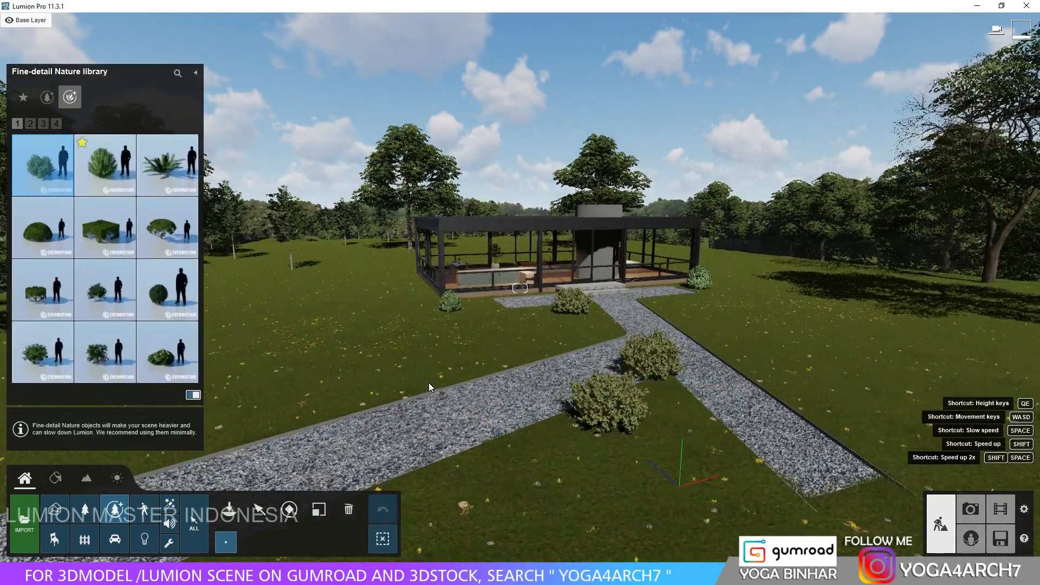
pyautogui.click(417, 374)
# Step: Place boxwood 003 bushes on the lawns on both sides of the gravel path
pyautogui.scroll(3, 417, 374)
pyautogui.click(168, 227)
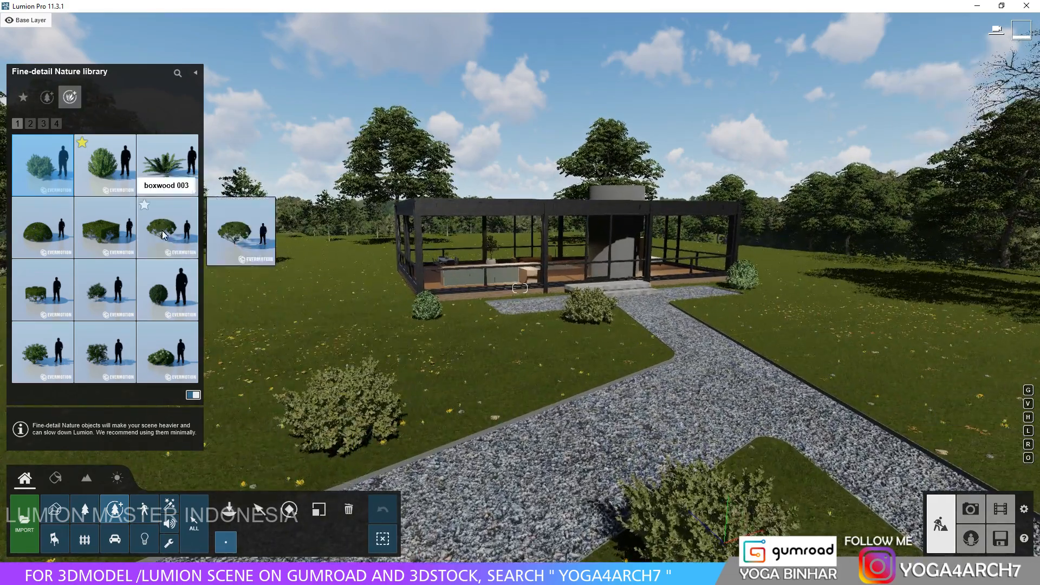
pyautogui.click(518, 352)
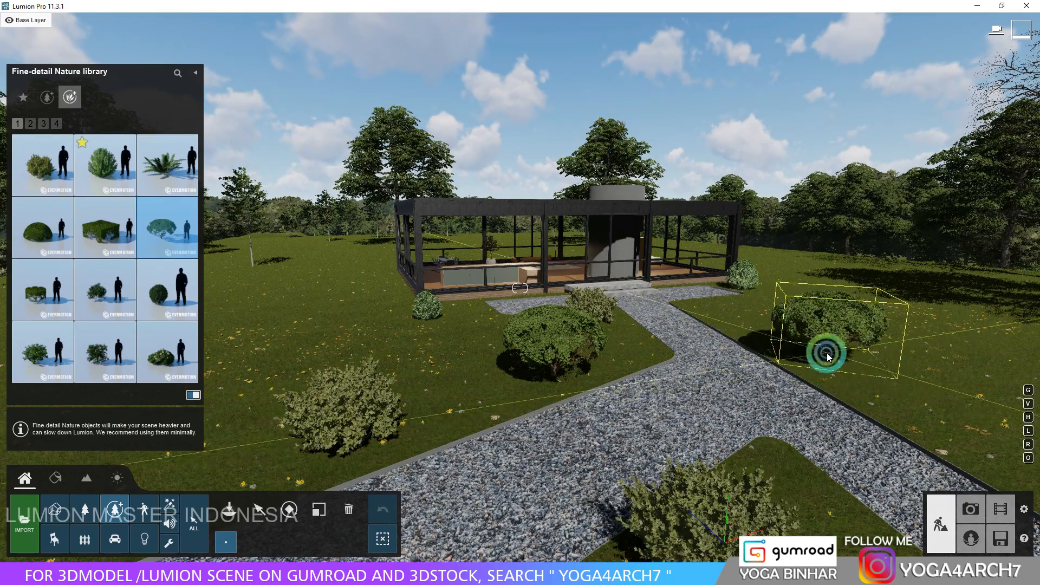
pyautogui.click(827, 357)
pyautogui.scroll(3, 398, 252)
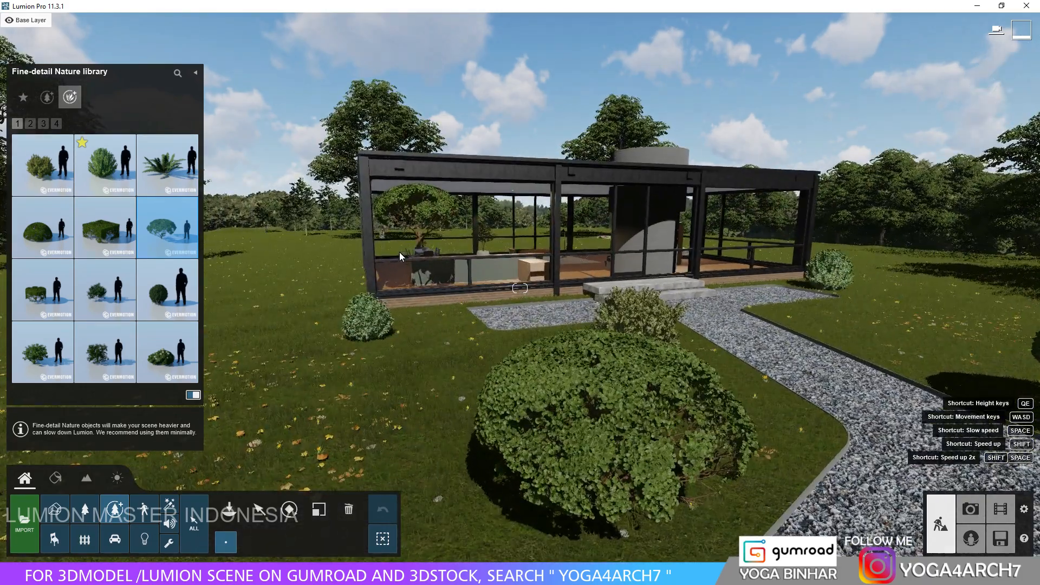
# Step: Add low grassy clumps from the second page of fine-detail plants on both sides of the path in front of the house
pyautogui.click(31, 123)
pyautogui.click(41, 226)
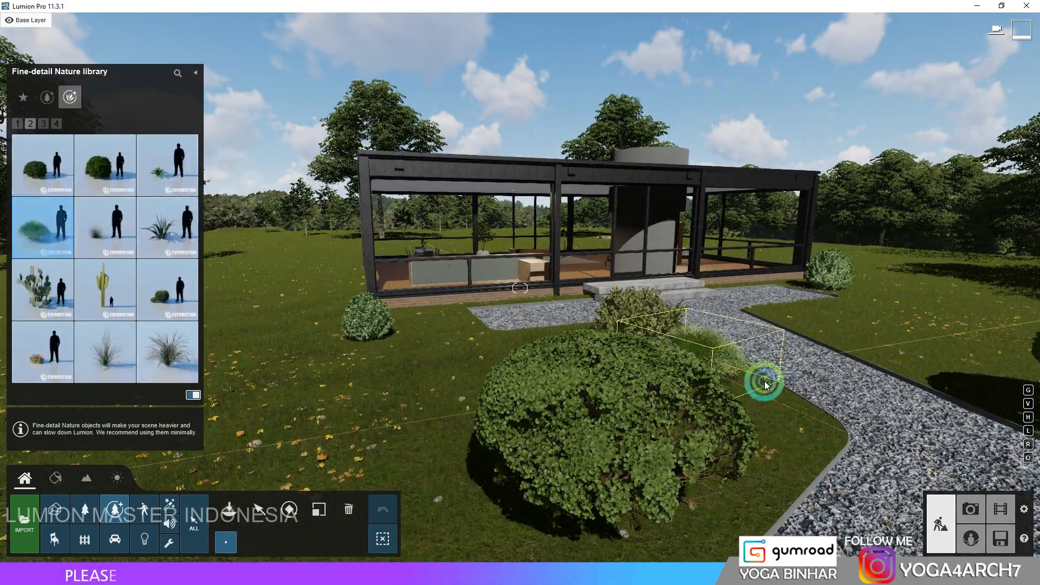
pyautogui.click(812, 334)
pyautogui.scroll(-3, 813, 334)
# Step: Place a cactus beyond the myrtle at the house's far corner and small flowering succulents near the path junction and beside the house
pyautogui.click(42, 288)
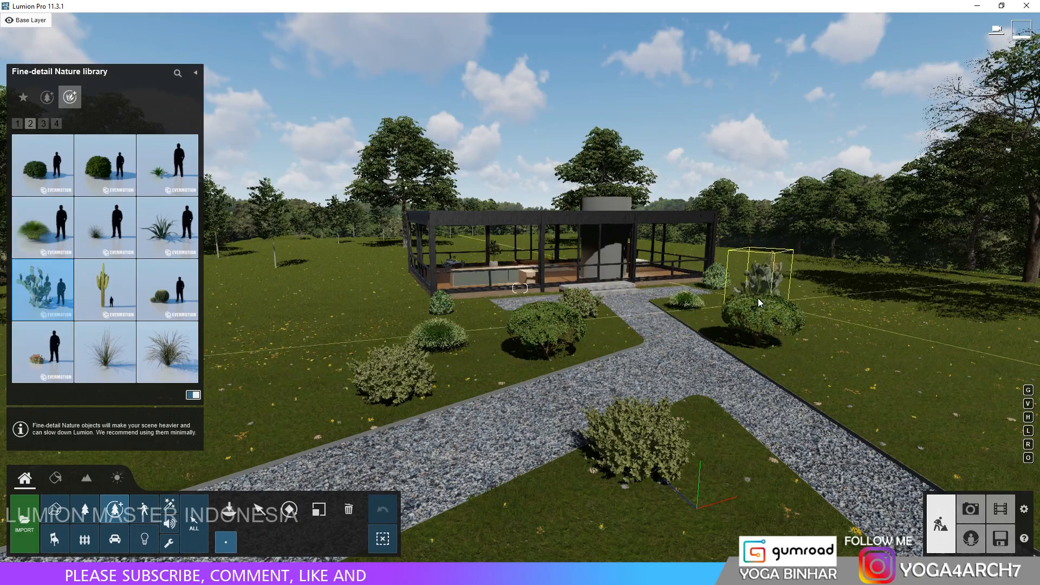
pyautogui.click(749, 286)
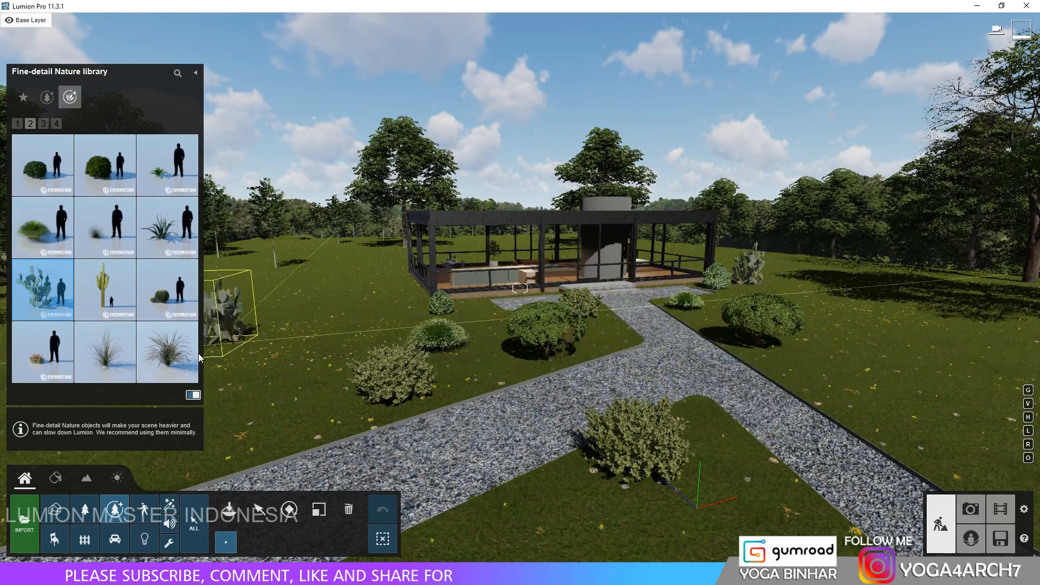
pyautogui.click(168, 352)
pyautogui.click(53, 327)
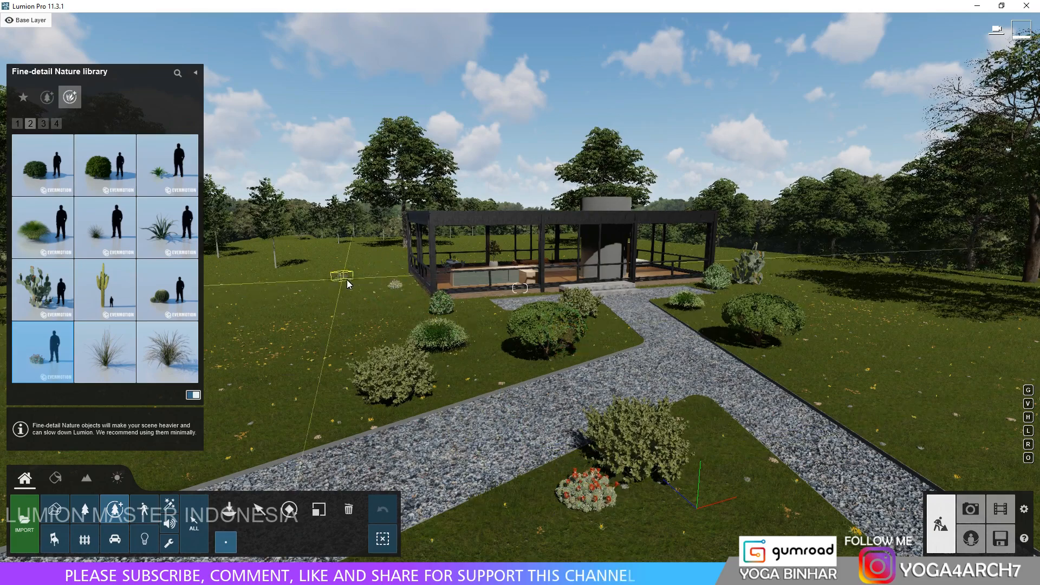
# Step: Place a Button Fern 001 on the grass wedge at the path junction
pyautogui.click(43, 124)
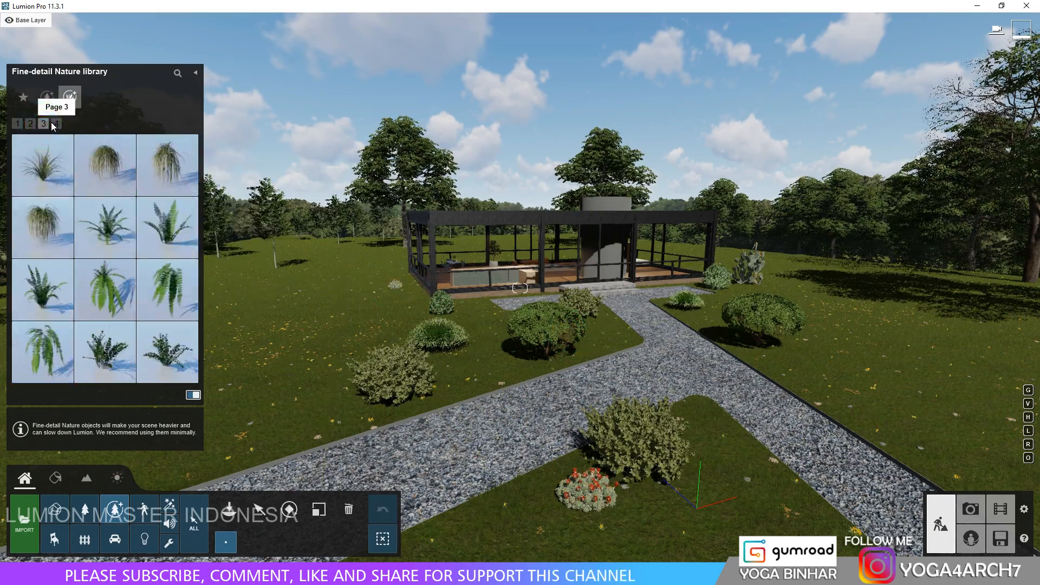
pyautogui.click(56, 124)
pyautogui.click(44, 124)
pyautogui.click(105, 352)
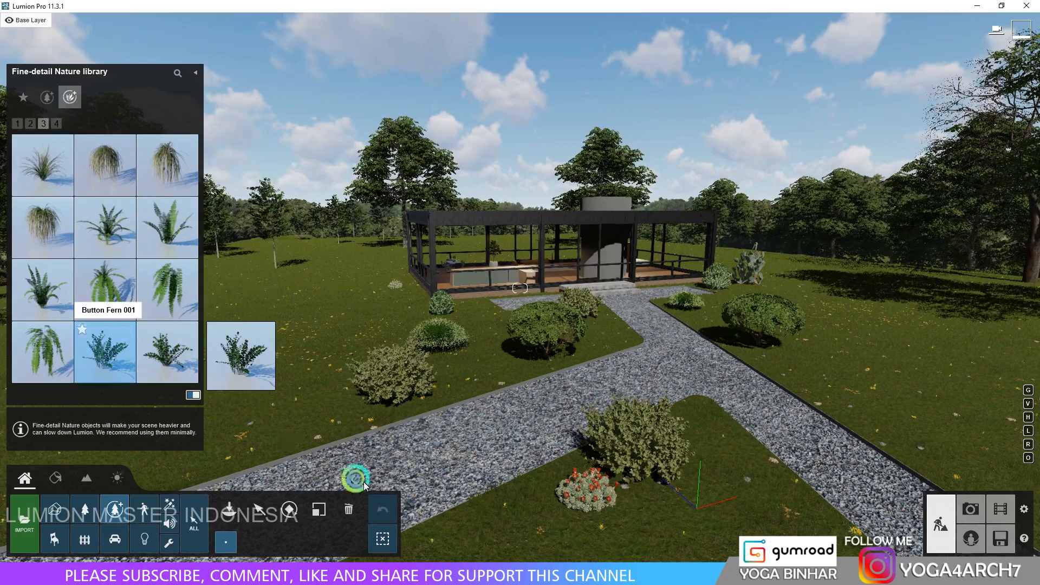
pyautogui.click(726, 418)
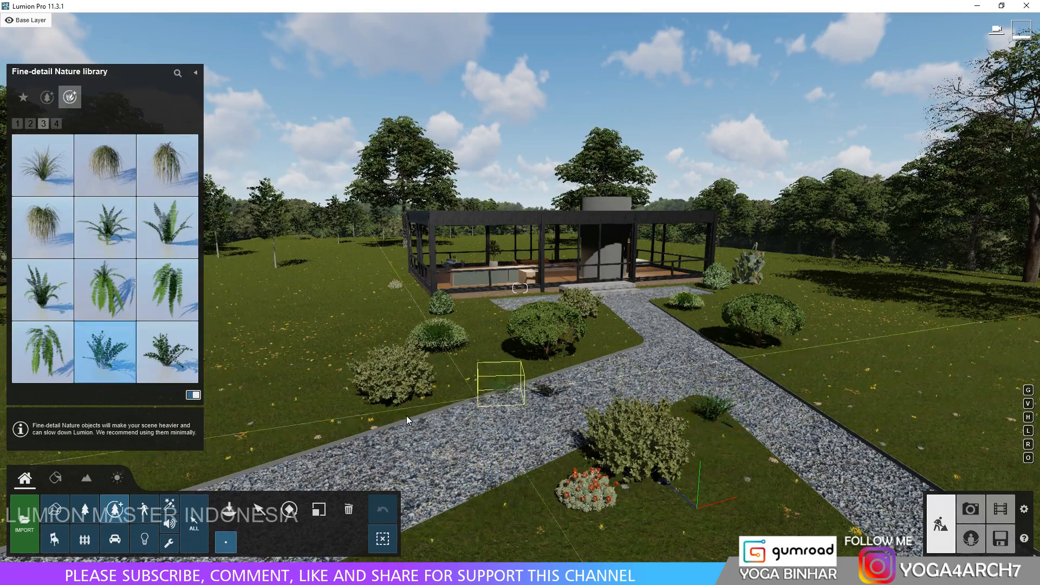
# Step: Place a leafy fine-detail tree beside the house and several tall, slender trees beside and behind it
pyautogui.click(48, 97)
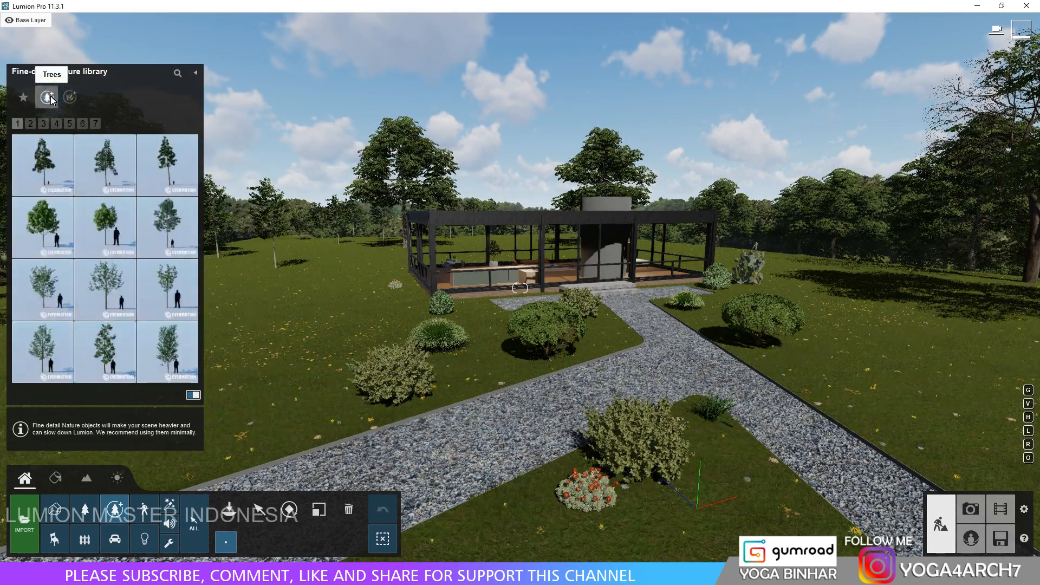
pyautogui.click(43, 227)
pyautogui.click(490, 356)
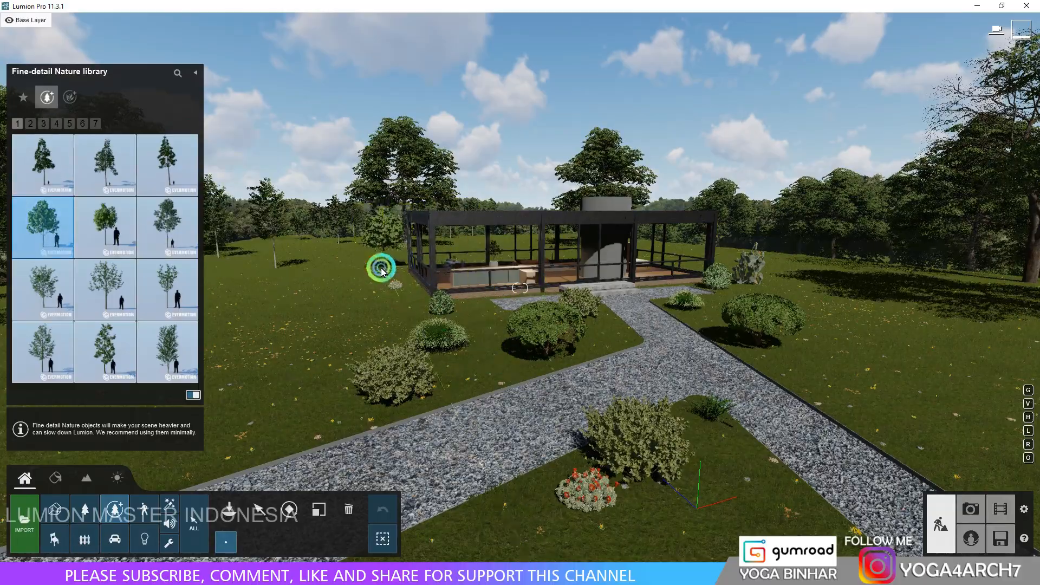
pyautogui.click(115, 175)
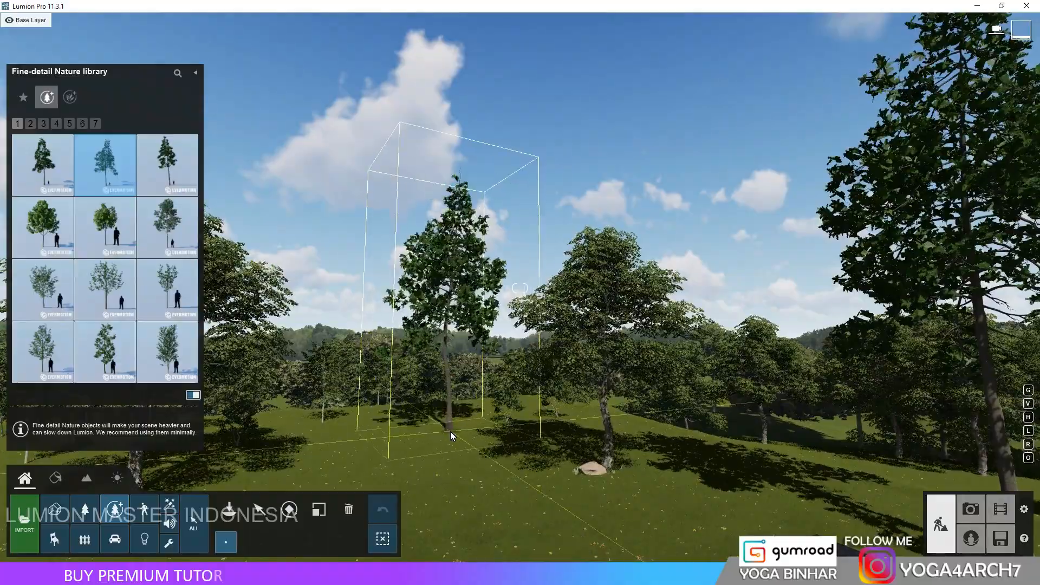
pyautogui.click(206, 335)
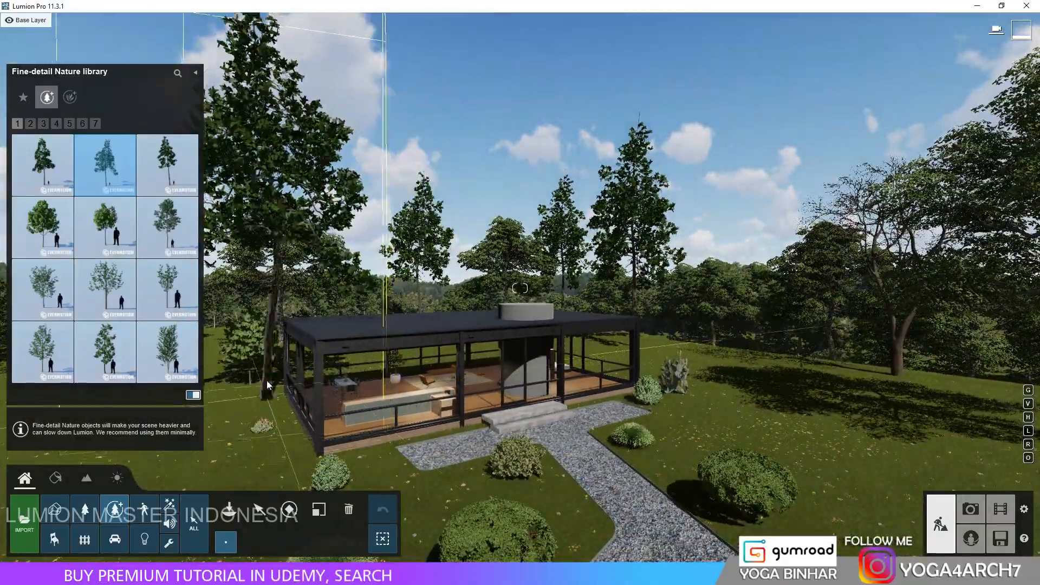
# Step: Add tall bare-trunked pines from the second page of fine-detail trees on both sides of the house
pyautogui.click(37, 124)
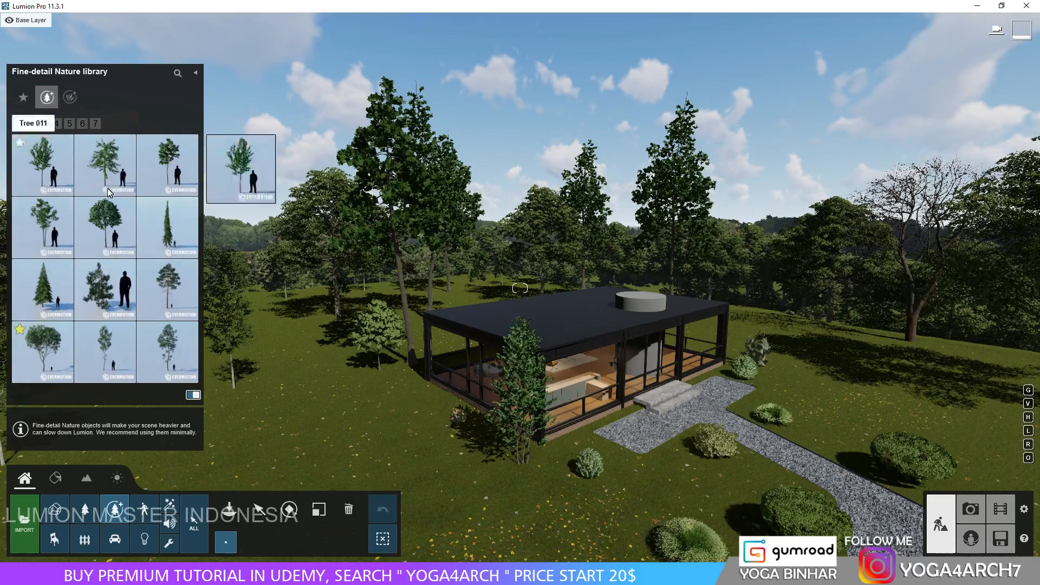
pyautogui.click(167, 289)
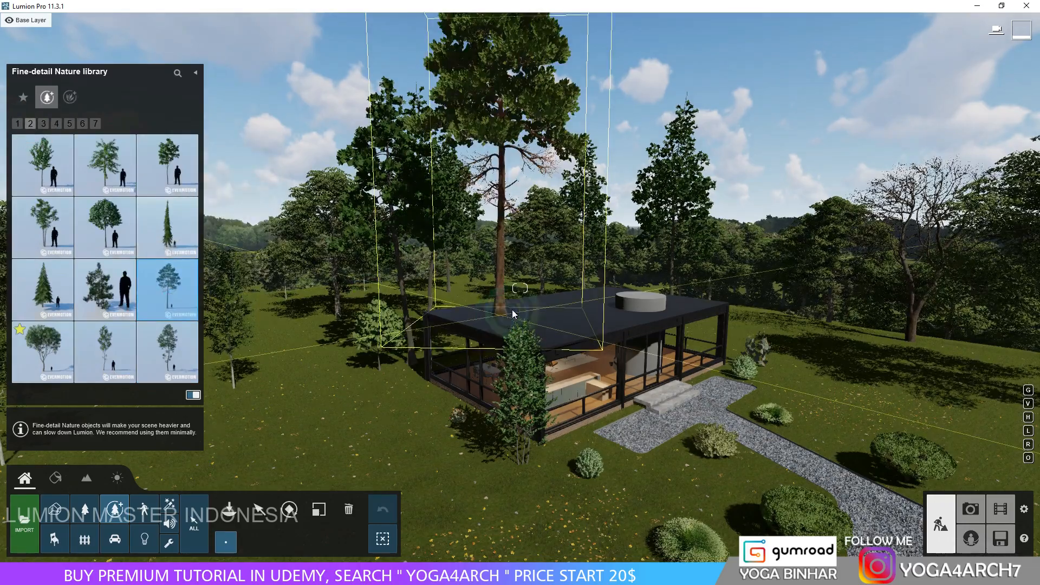
pyautogui.click(747, 346)
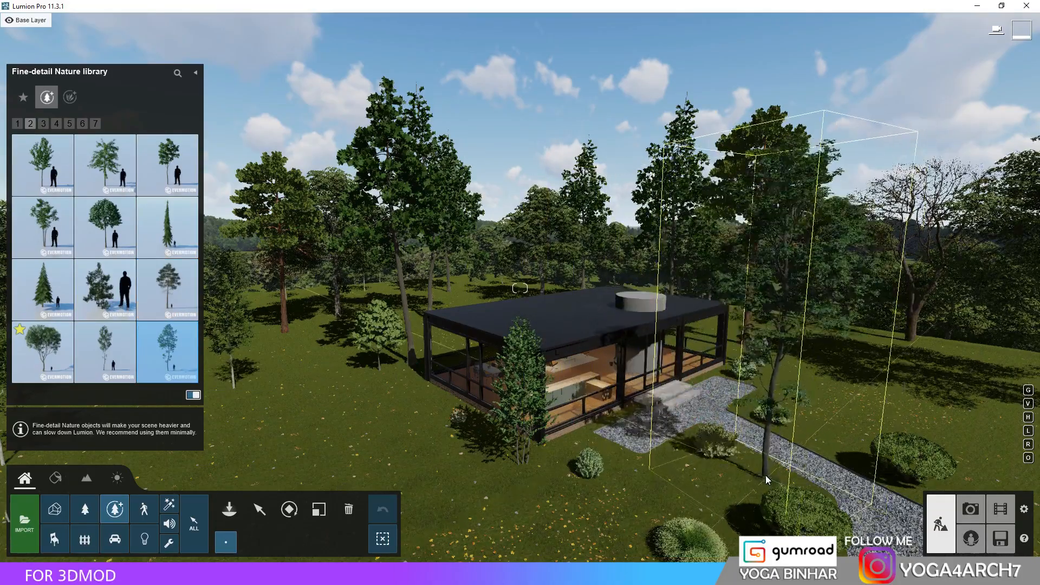
# Step: Place another slender tree beside the gravel path, plus broad-crowned trees from the second page on the lawn across from the house
pyautogui.click(852, 409)
pyautogui.press('d')
pyautogui.press('s')
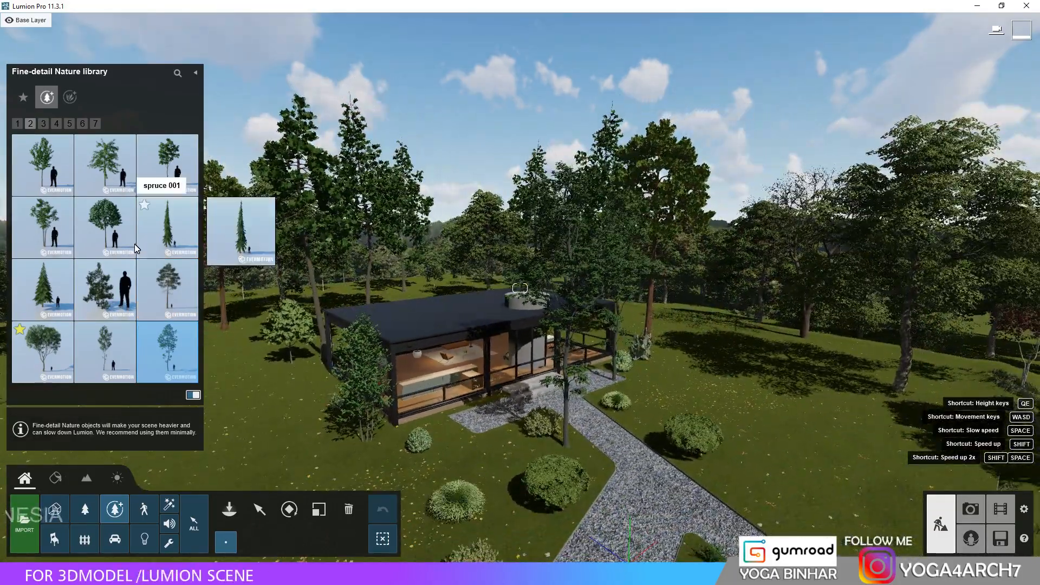
pyautogui.click(56, 375)
pyautogui.click(740, 441)
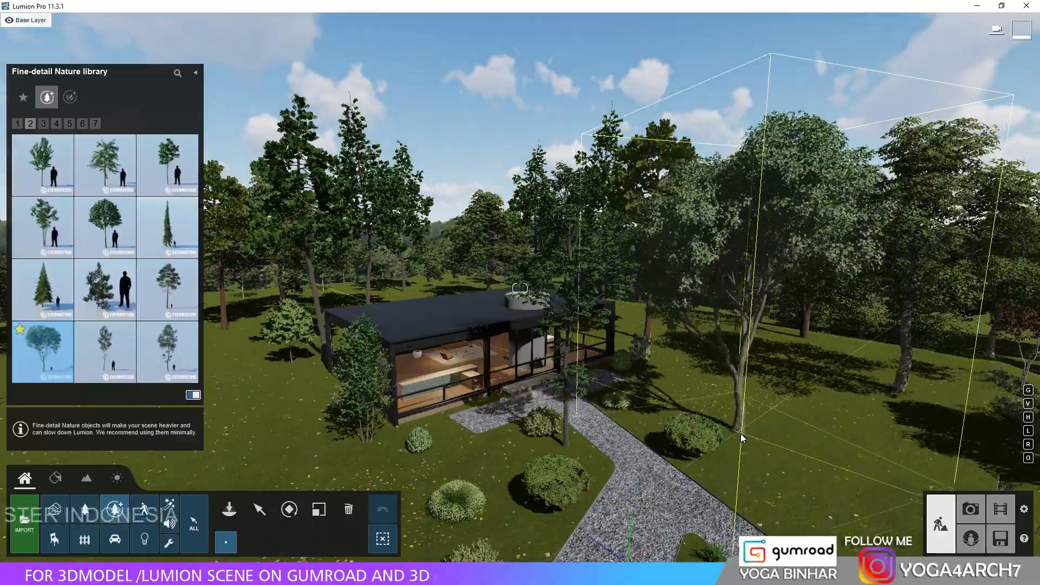
pyautogui.click(674, 377)
# Step: Add a broad-crowned tree in the foreground beside the gravel path and a smaller tree from page 3 on the lawn beside the house
pyautogui.moveTo(674, 377); pyautogui.dragTo(664, 375, button='right')
pyautogui.press('d')
pyautogui.press('e')
pyautogui.press('e')
pyautogui.press('s')
pyautogui.press('w')
pyautogui.press('a')
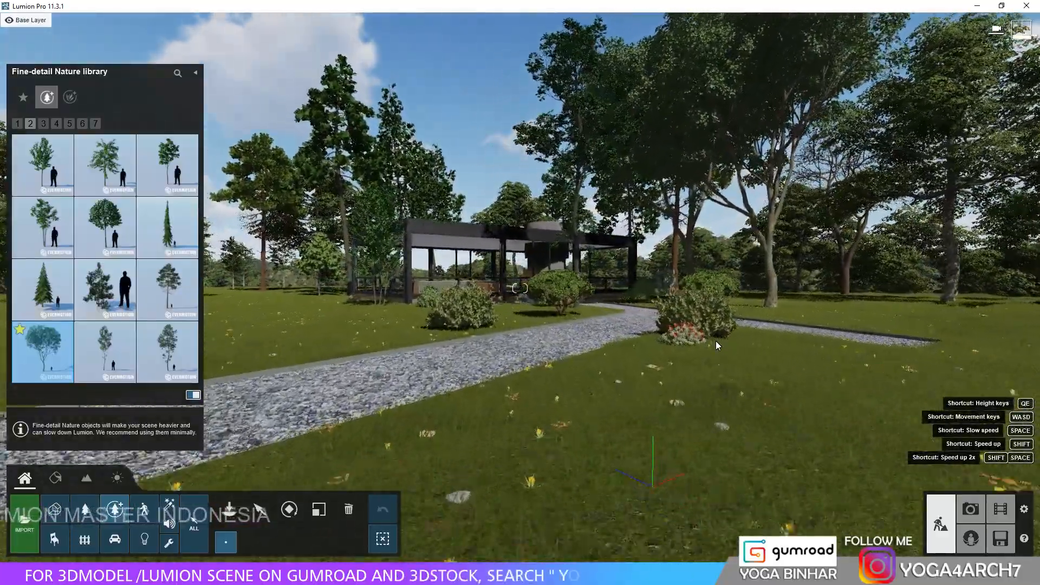
pyautogui.click(746, 367)
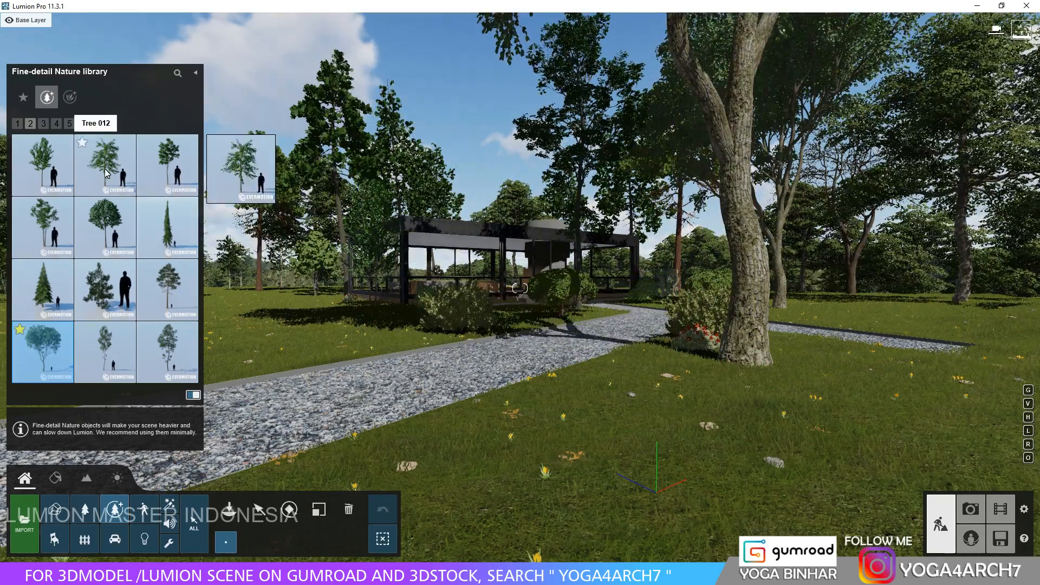
pyautogui.click(44, 125)
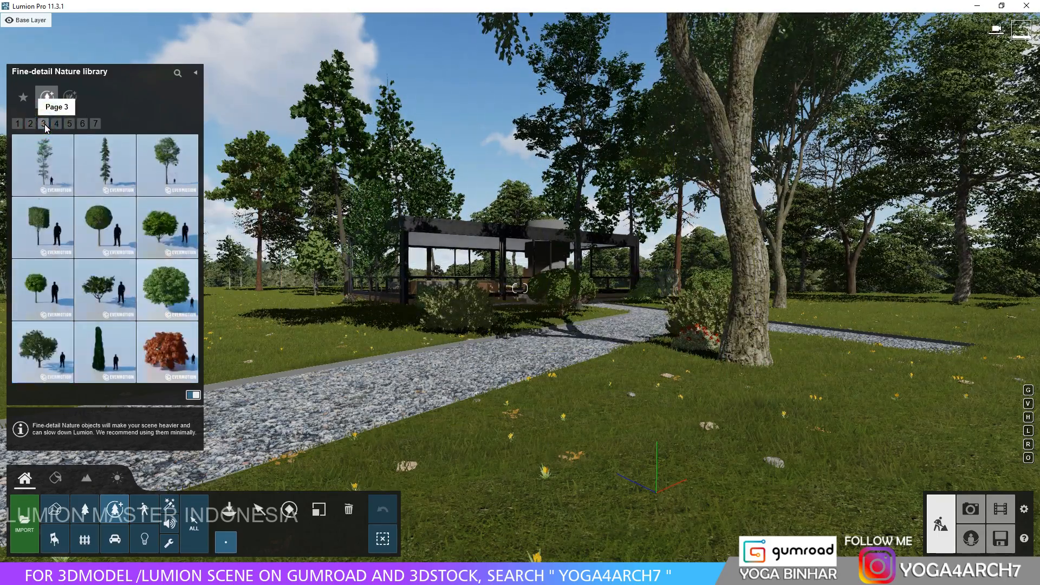
pyautogui.click(43, 349)
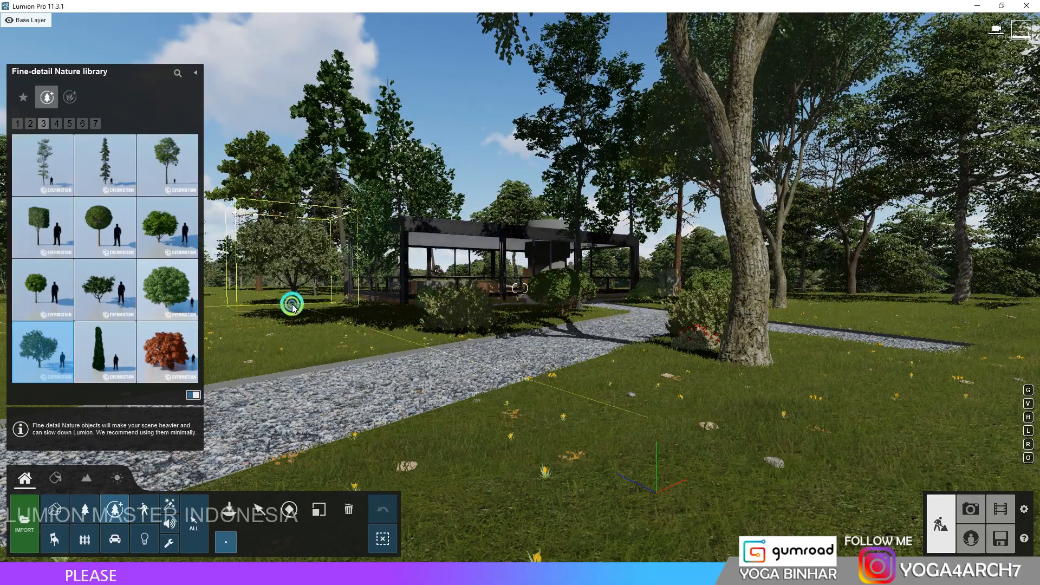
# Step: Place a cabbage palm 001 from page 4 at the house's far corner next to the cactus and resize it
pyautogui.click(58, 124)
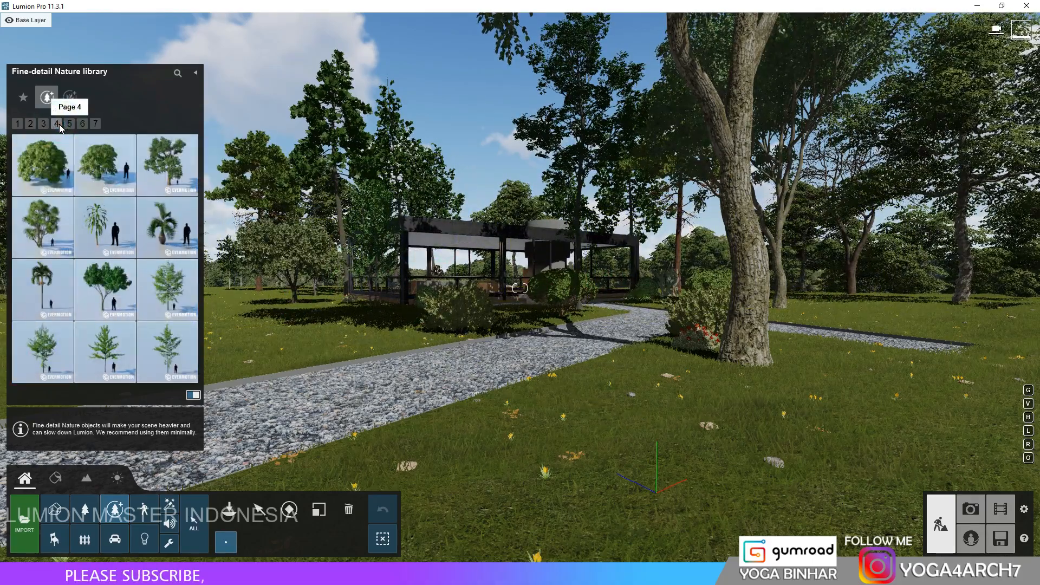
pyautogui.click(46, 225)
pyautogui.click(359, 396)
pyautogui.press('w')
pyautogui.moveTo(359, 396); pyautogui.dragTo(460, 393, button='right')
pyautogui.press('w')
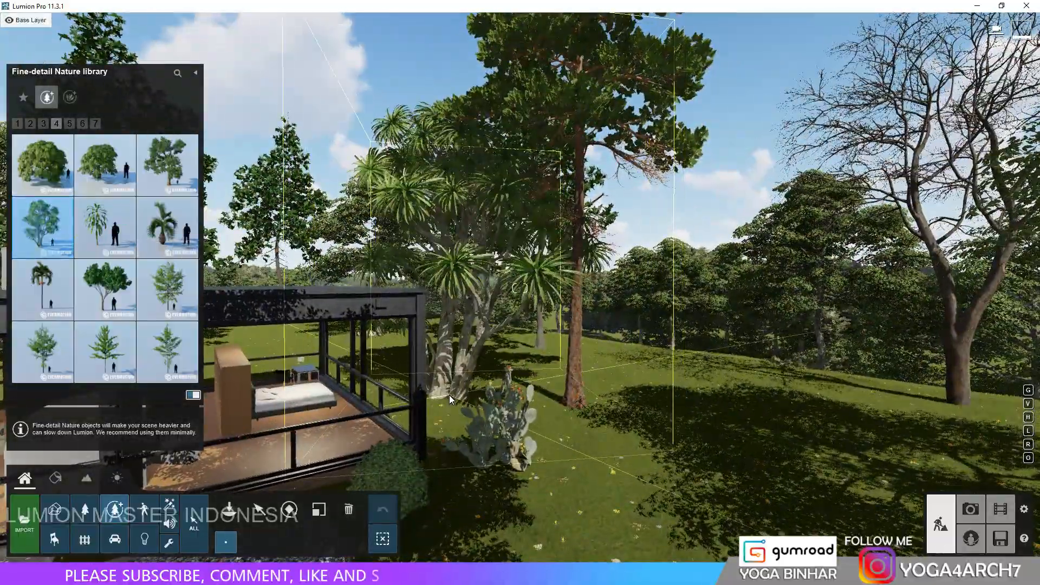
pyautogui.click(318, 509)
pyautogui.click(453, 415)
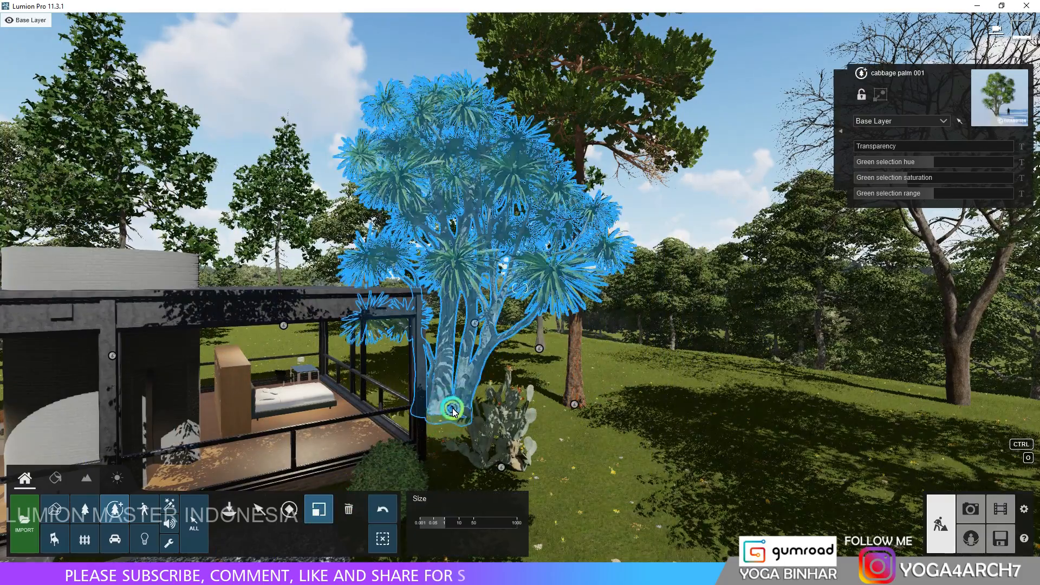
# Step: Add the Handheld Camera effect to the Overcast photo in slot 11
pyautogui.click(970, 509)
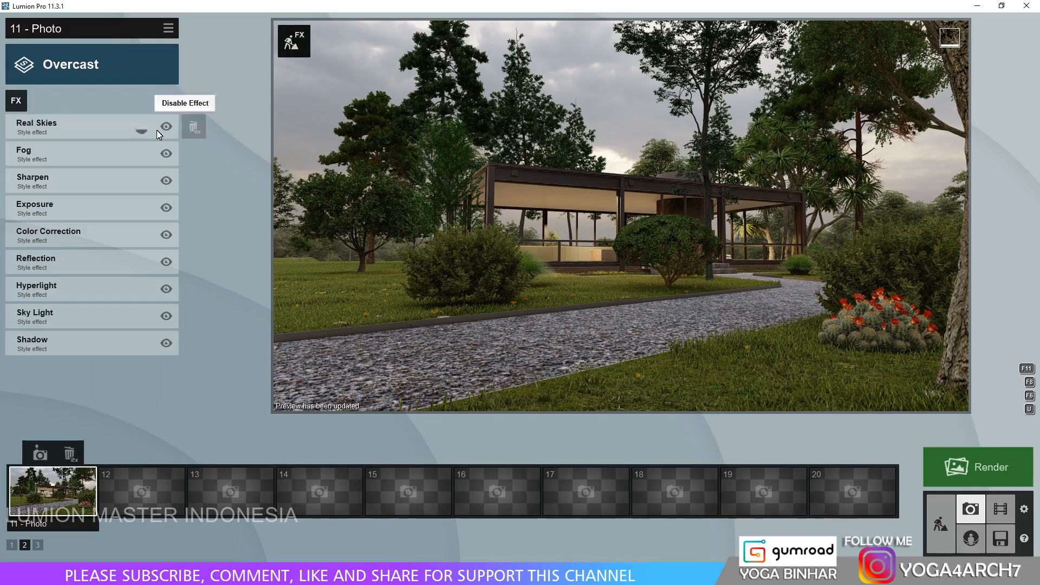
pyautogui.click(17, 100)
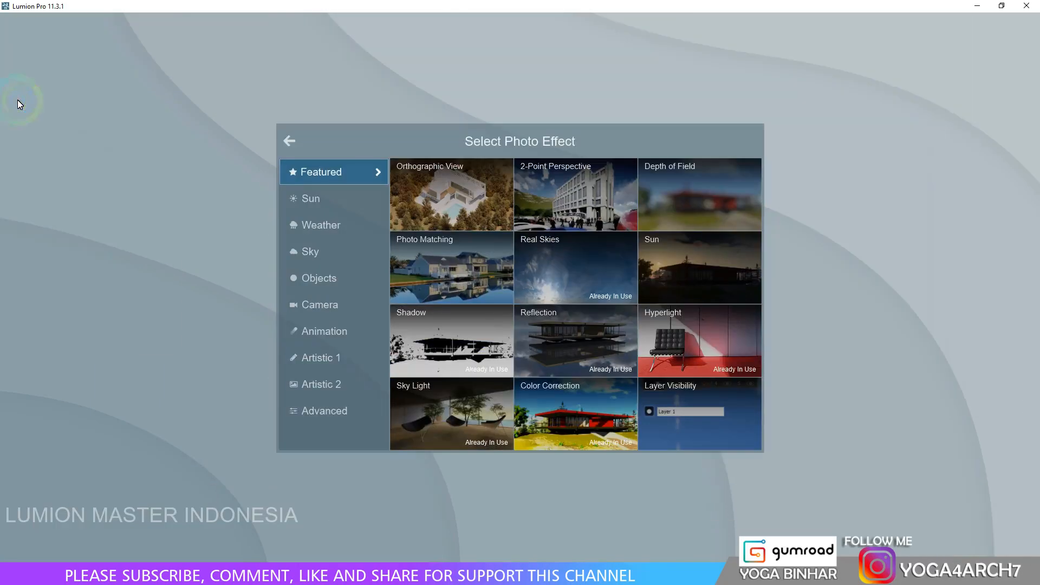
pyautogui.click(336, 311)
pyautogui.click(564, 195)
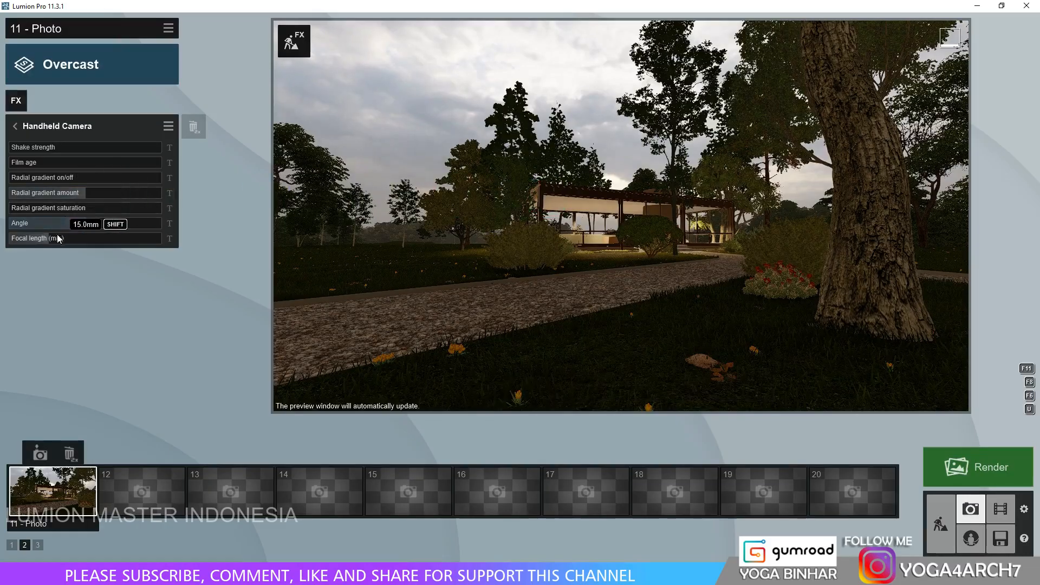
# Step: Set the Handheld Camera angle to 90.0° for a vertical shot, slightly increase its focal length and reframe the house
pyautogui.moveTo(90, 228); pyautogui.dragTo(243, 228)
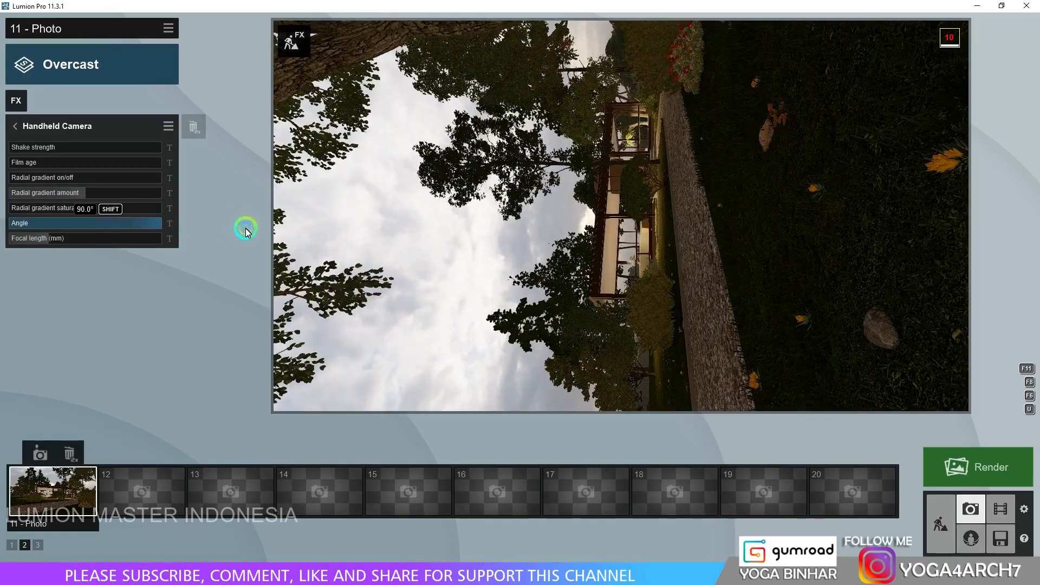
pyautogui.click(484, 224)
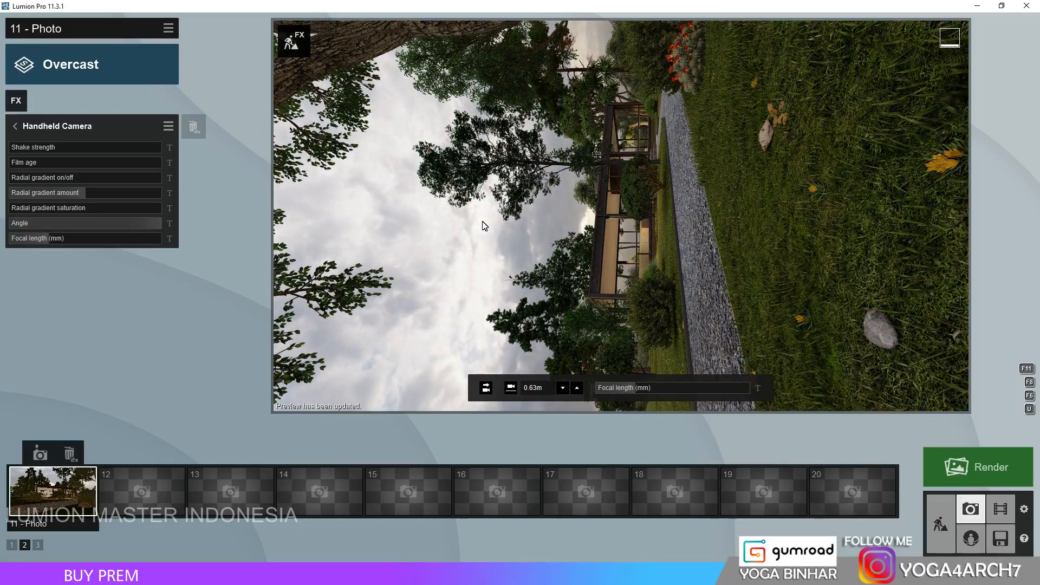
pyautogui.moveTo(56, 240); pyautogui.dragTo(60, 242)
pyautogui.moveTo(484, 267); pyautogui.dragTo(485, 267, button='right')
# Step: Add the 2-Point Perspective effect to the photo and order it after Handheld Camera in the effect stack
pyautogui.click(15, 126)
pyautogui.click(100, 110)
pyautogui.click(314, 173)
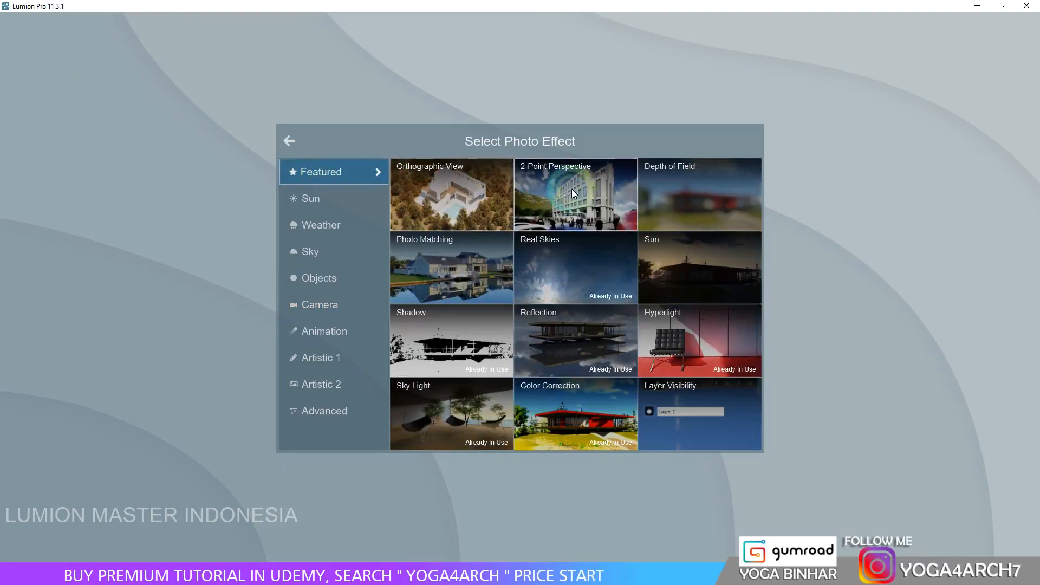
pyautogui.click(610, 187)
pyautogui.click(14, 126)
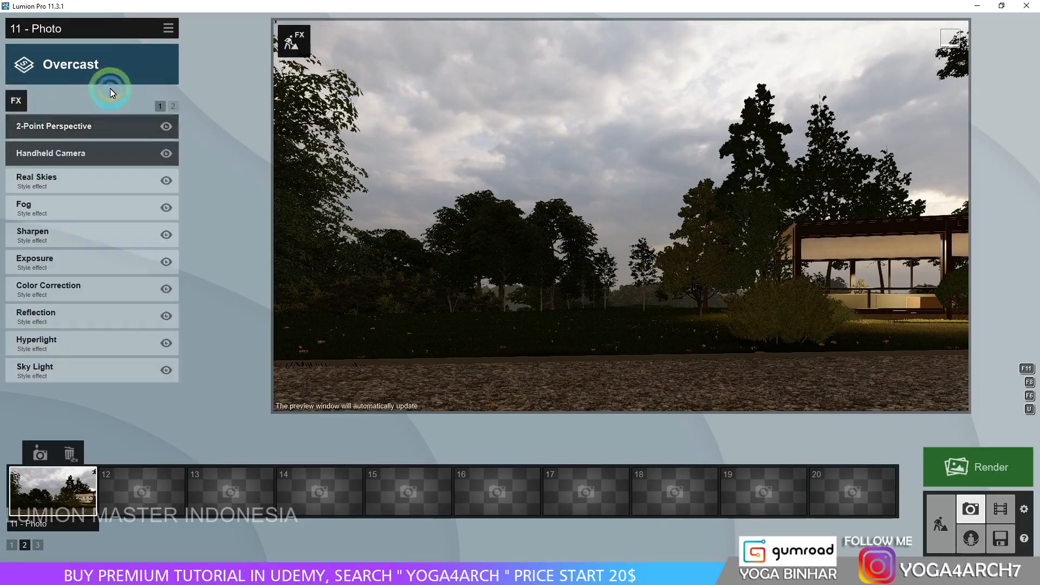
pyautogui.click(142, 149)
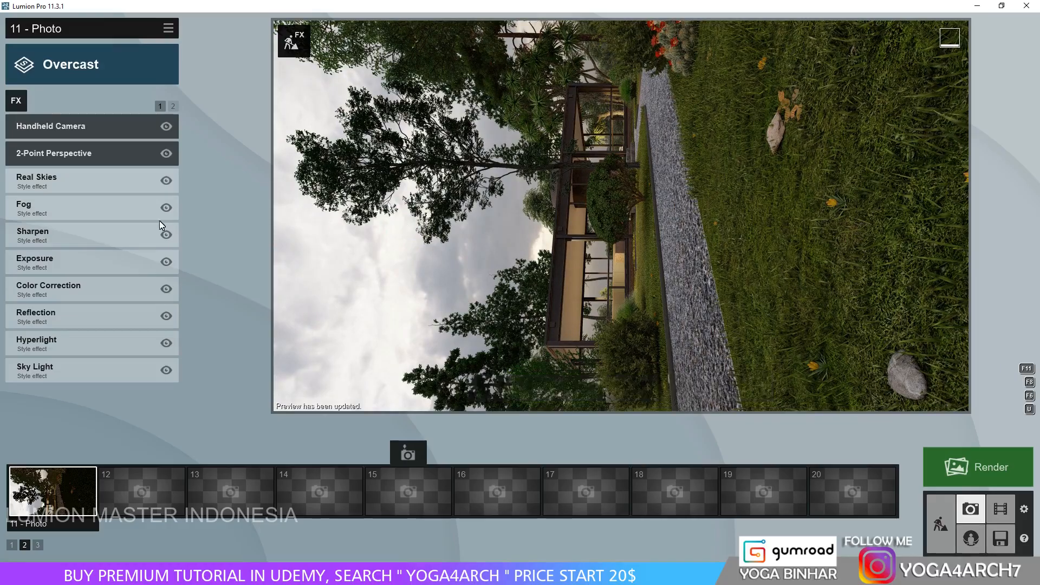
# Step: Turn the Handheld Camera angle to its opposite extreme, reframe the vertical shot and store the camera view in photo 11
pyautogui.click(104, 127)
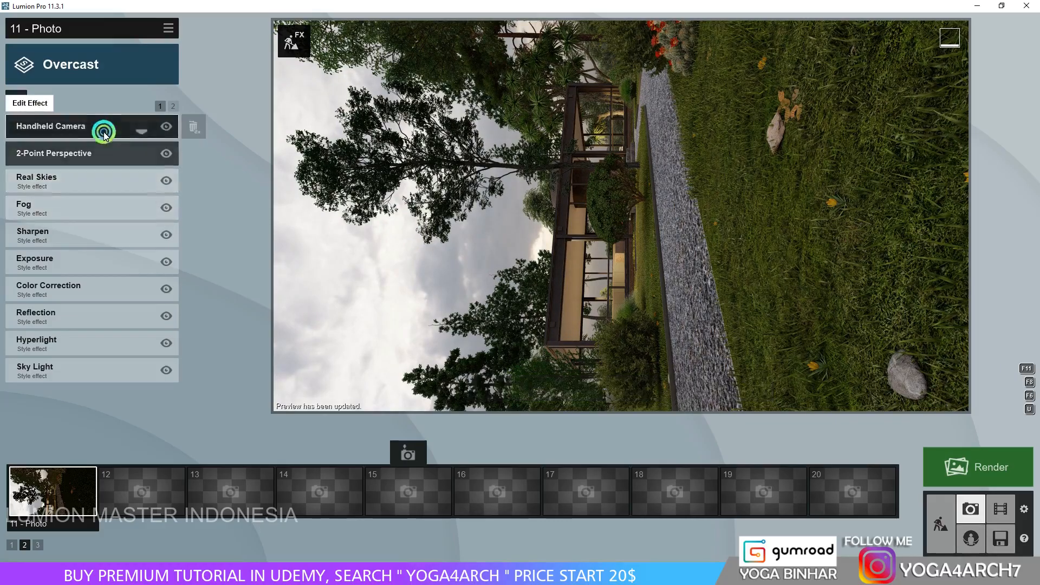
pyautogui.moveTo(121, 225); pyautogui.dragTo(19, 226)
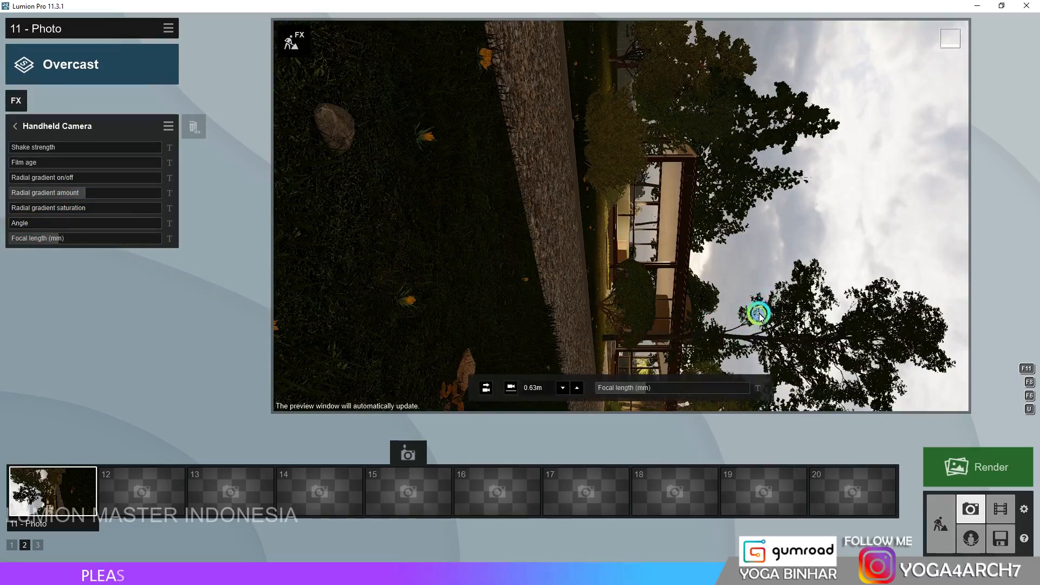
pyautogui.moveTo(746, 265); pyautogui.dragTo(745, 266, button='right')
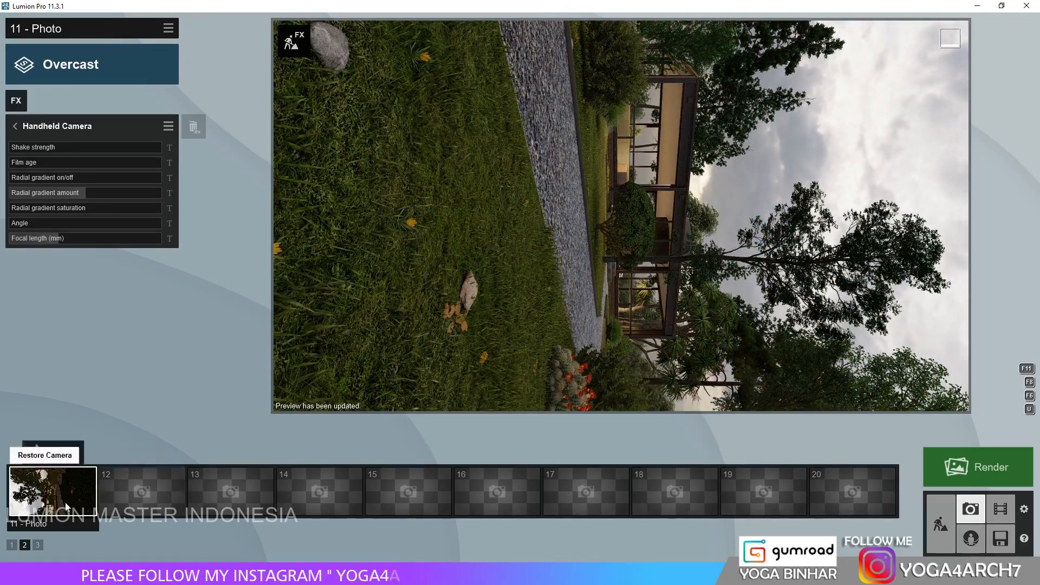
pyautogui.click(41, 456)
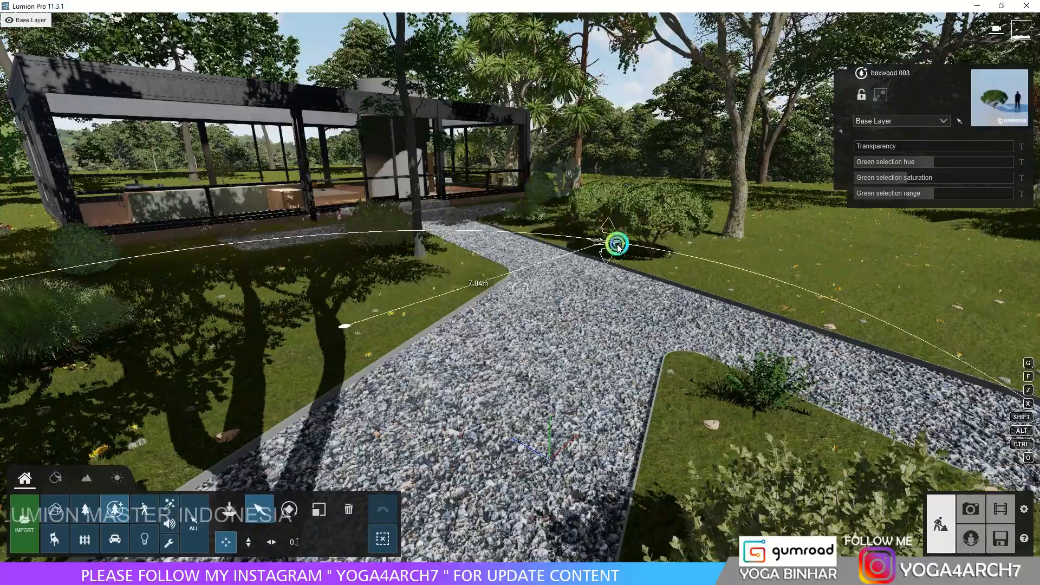
# Step: Move the boxwood 003 shrub across the gravel path to the lawn in front of the house and resize it
pyautogui.moveTo(615, 239); pyautogui.dragTo(211, 273)
pyautogui.click(318, 508)
pyautogui.moveTo(311, 276); pyautogui.dragTo(318, 317, button='right')
pyautogui.press('s')
pyautogui.press('s')
pyautogui.press('e')
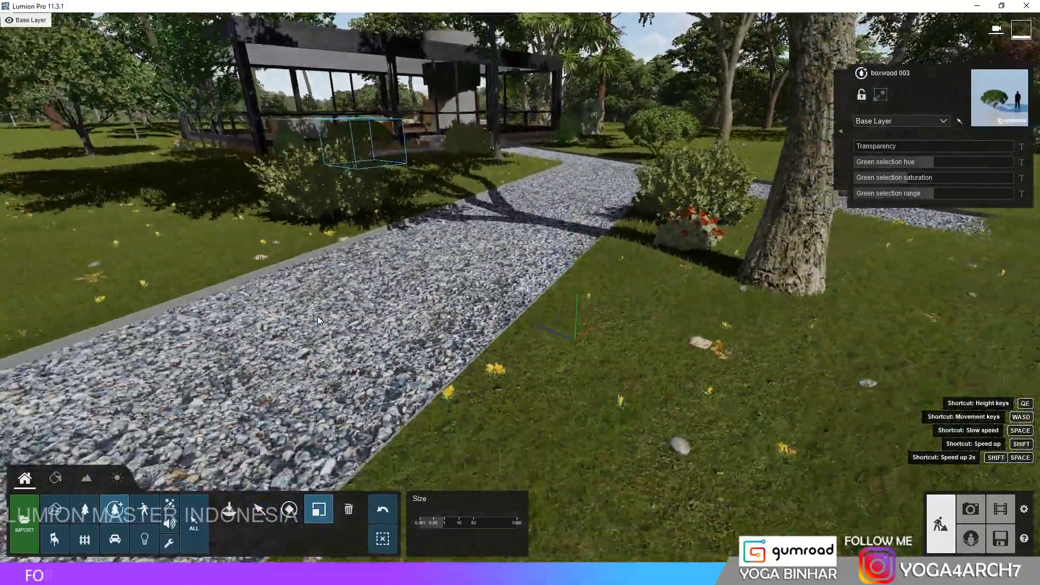
# Step: Place a gnarled dead-wood root on the foreground grass and a fallen log from page 4 on the lawn across the path
pyautogui.click(84, 509)
pyautogui.click(93, 120)
pyautogui.click(30, 148)
pyautogui.click(167, 189)
pyautogui.click(479, 378)
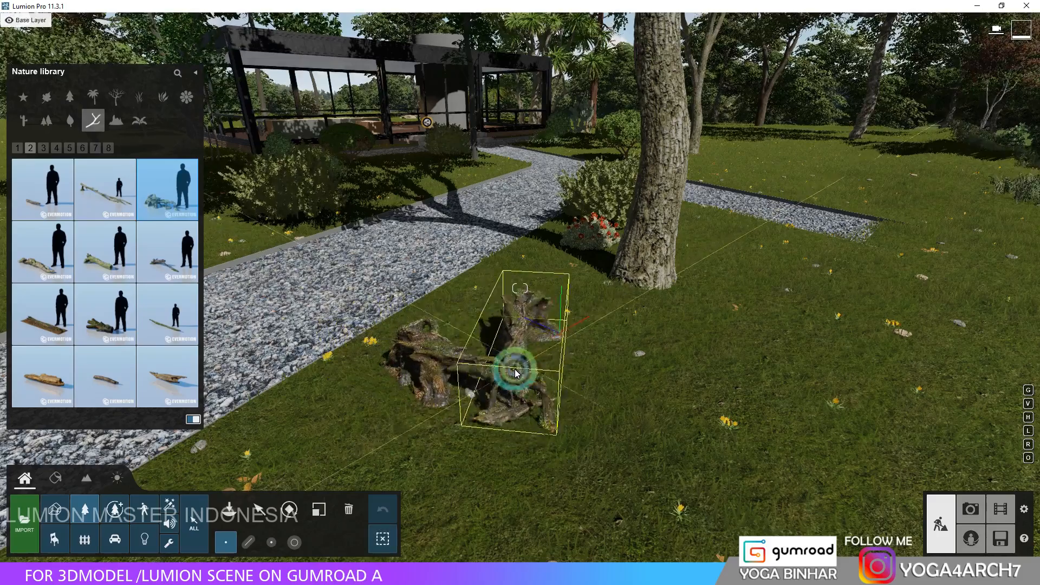
pyautogui.click(44, 149)
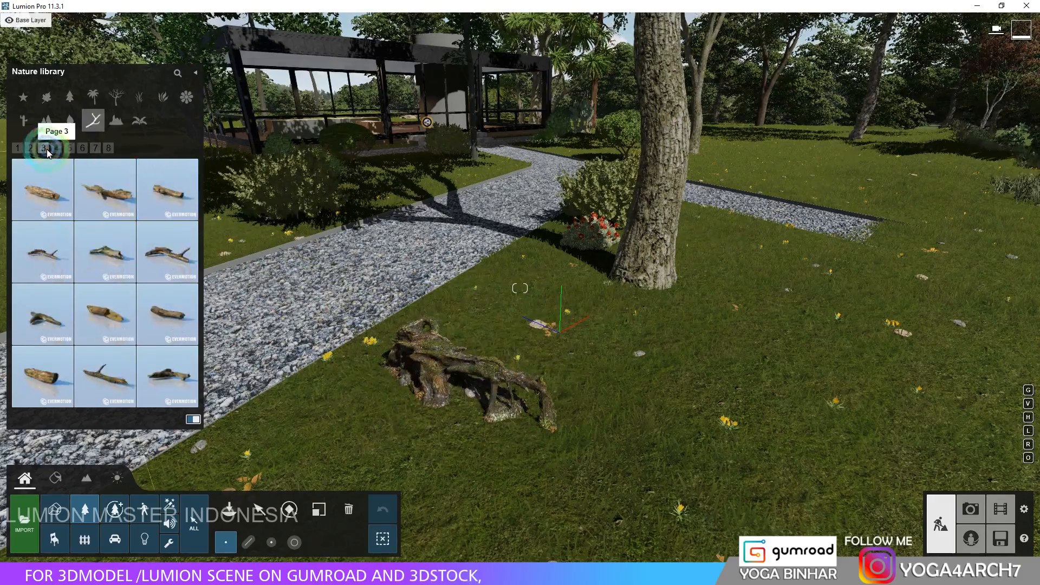
pyautogui.click(57, 149)
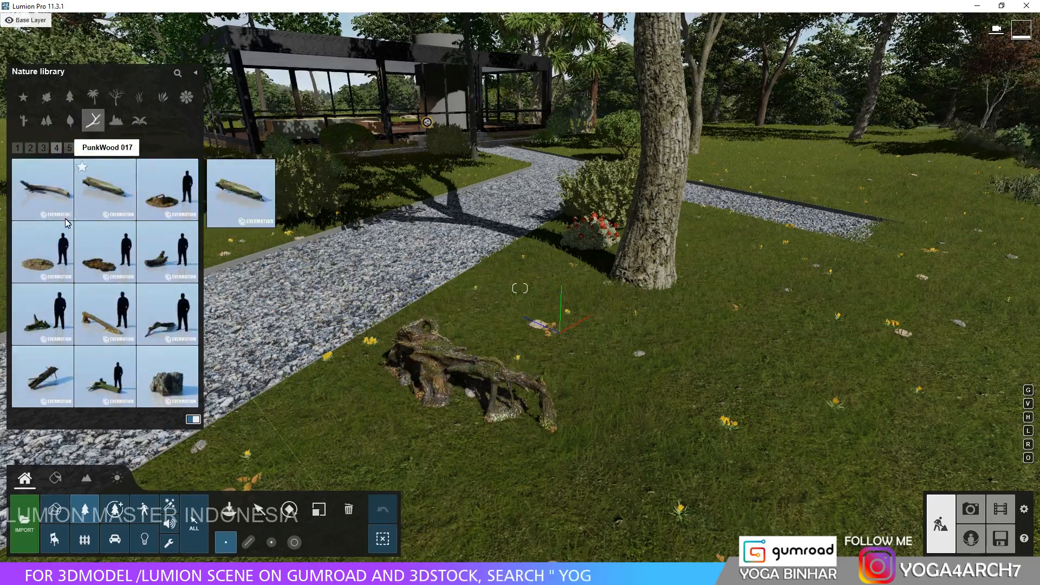
# Step: Apply a Wild Grass material to the lawn of the Casa Crystal Philip model
pyautogui.click(60, 477)
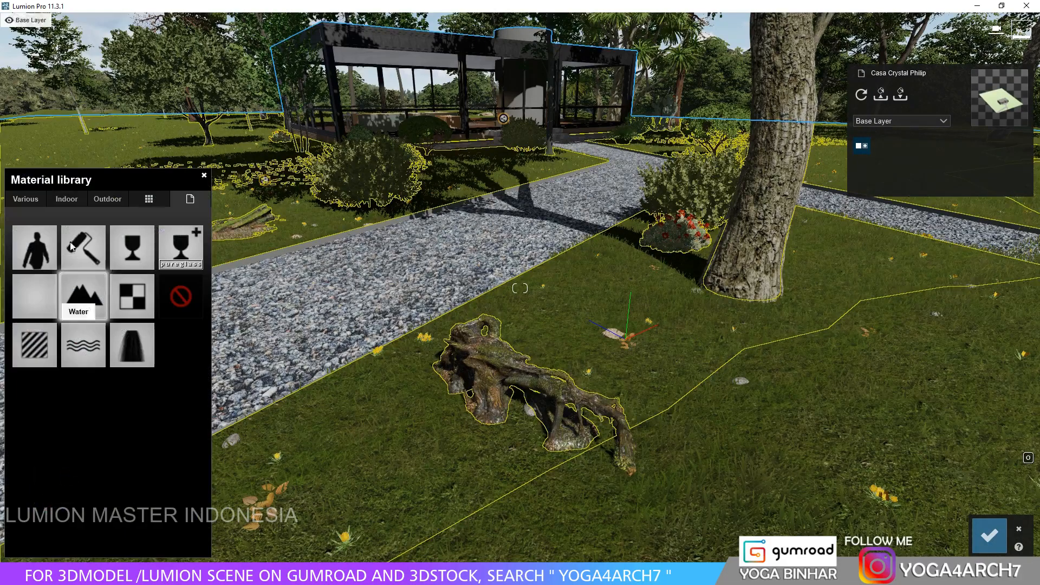
pyautogui.click(27, 200)
pyautogui.click(71, 249)
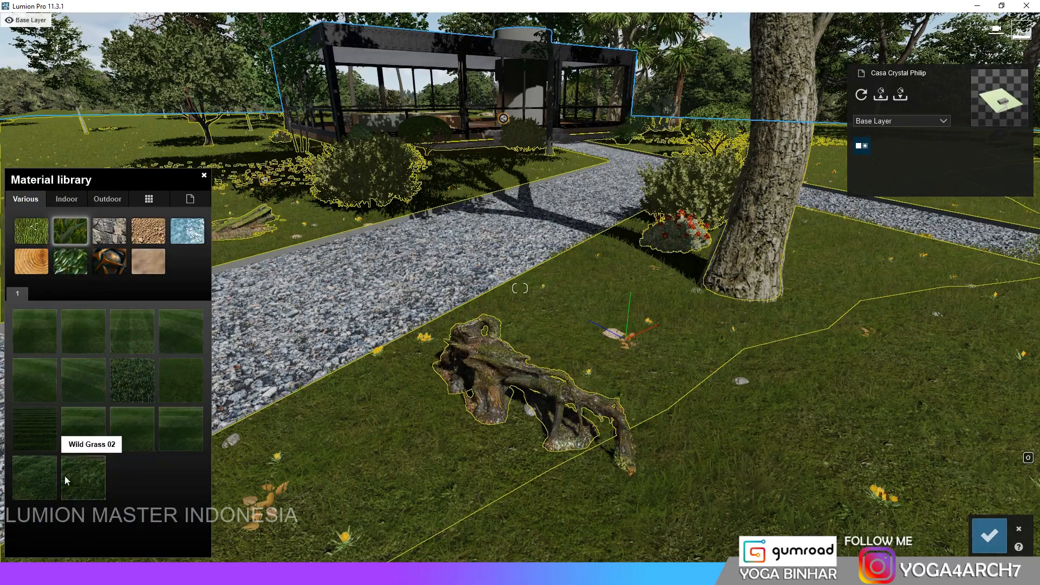
pyautogui.click(44, 477)
# Step: Place mossy dead-wood pieces from page 5 of the Nature library on the grass near the large foreground tree
pyautogui.click(73, 148)
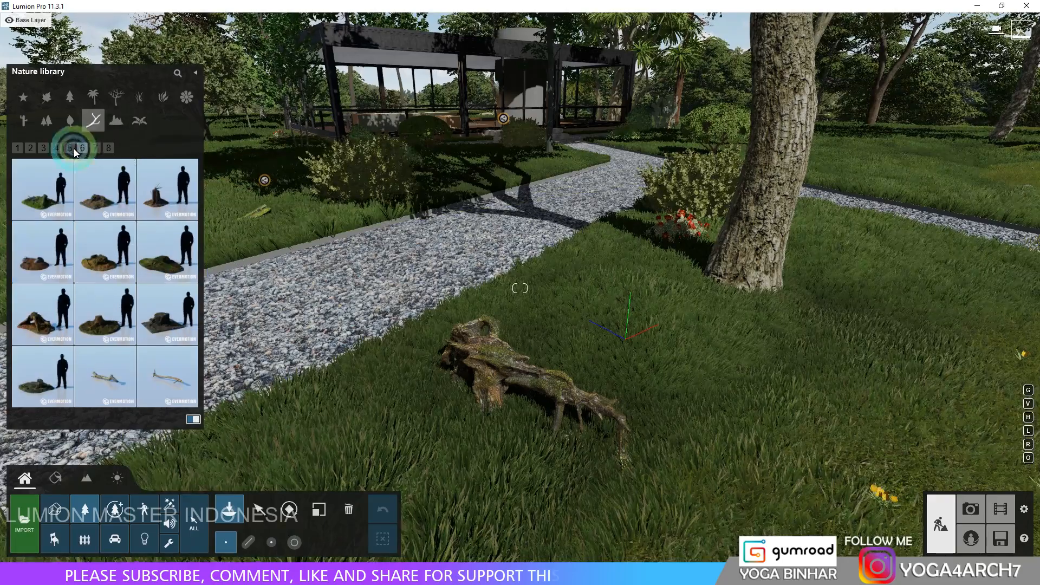
pyautogui.click(166, 252)
pyautogui.click(633, 285)
pyautogui.click(104, 251)
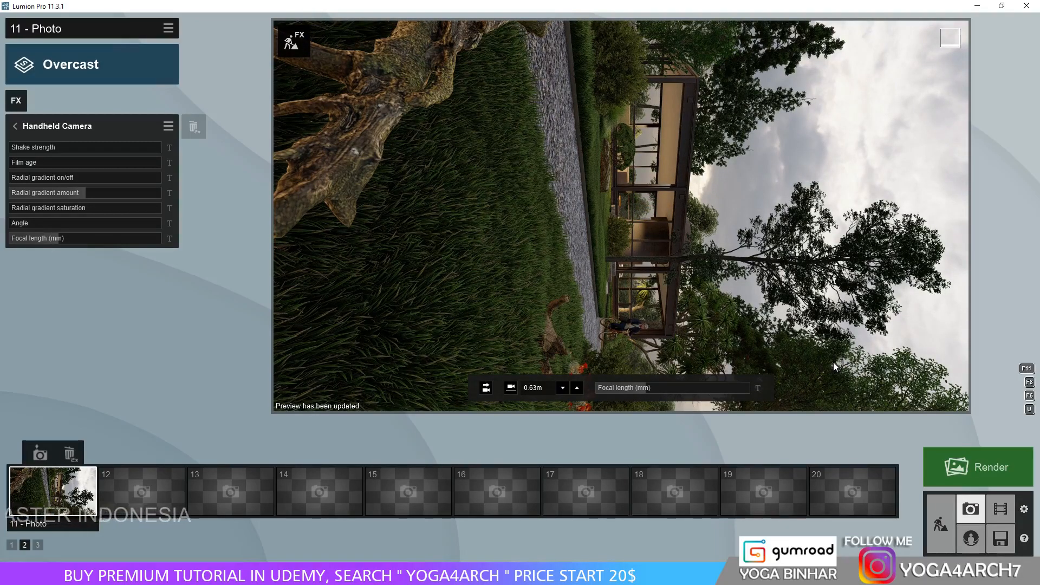
# Step: Reposition and resize the dead-wood root in the foreground, and add fine-detail trees on the lawn across the path
pyautogui.click(940, 523)
pyautogui.moveTo(485, 297); pyautogui.dragTo(365, 142)
pyautogui.click(319, 509)
pyautogui.click(114, 509)
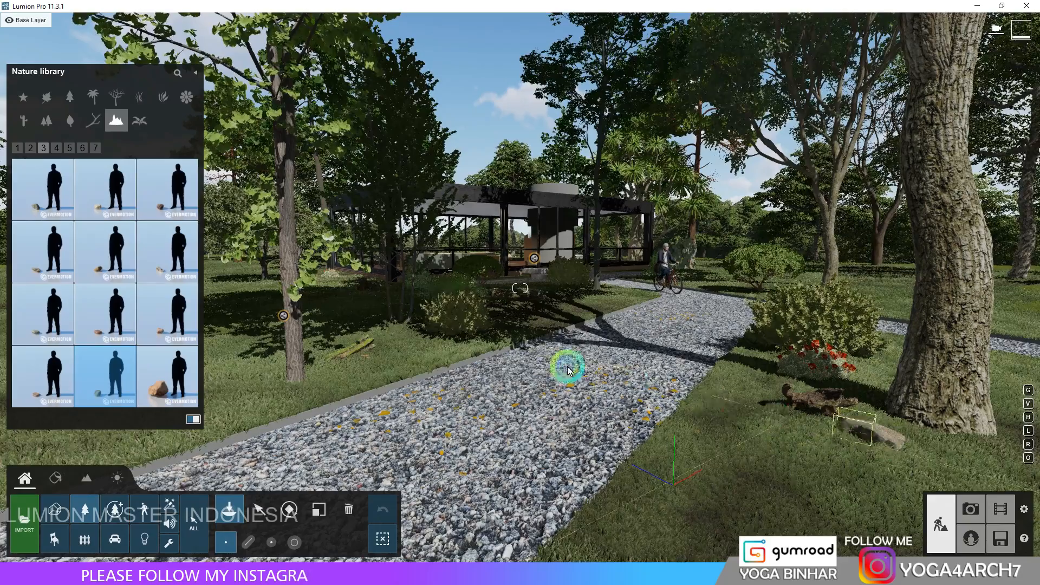
# Step: Place a small rock beside the fallen log and larger boulders along the gravel path toward the house
pyautogui.click(43, 189)
pyautogui.click(395, 350)
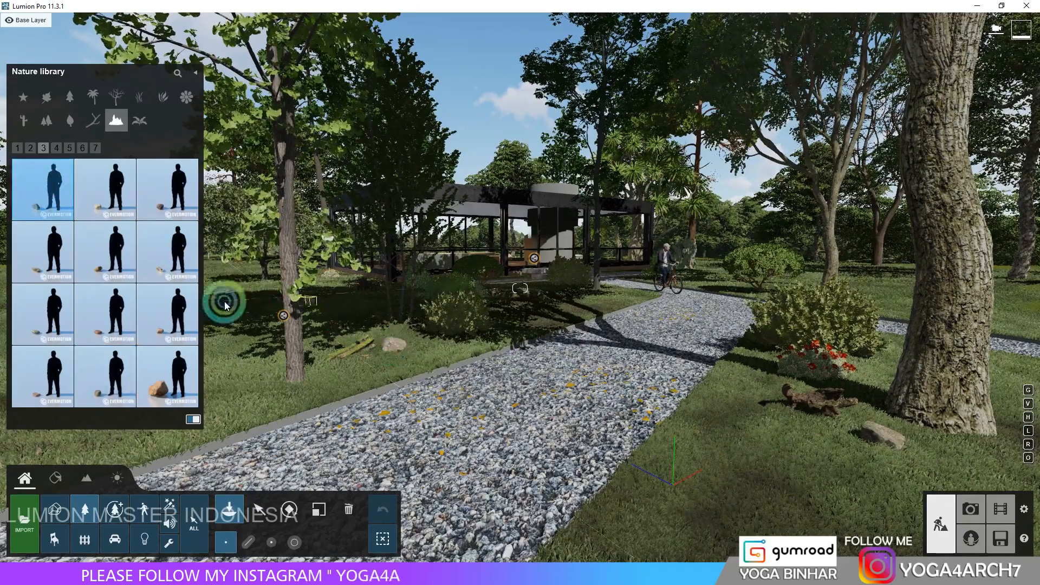
pyautogui.click(167, 377)
pyautogui.click(593, 294)
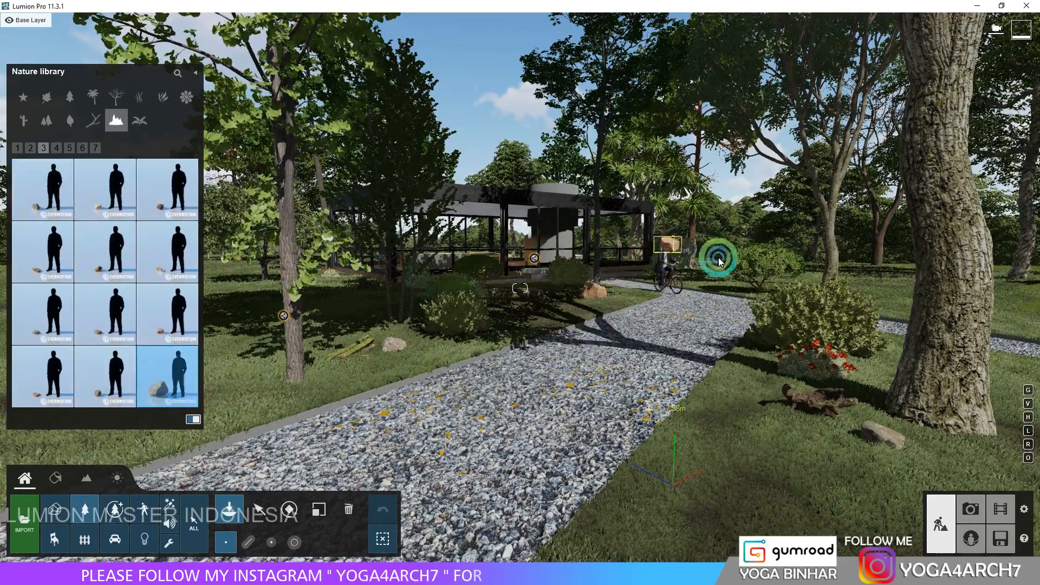
pyautogui.click(744, 320)
pyautogui.moveTo(752, 329); pyautogui.dragTo(747, 328, button='right')
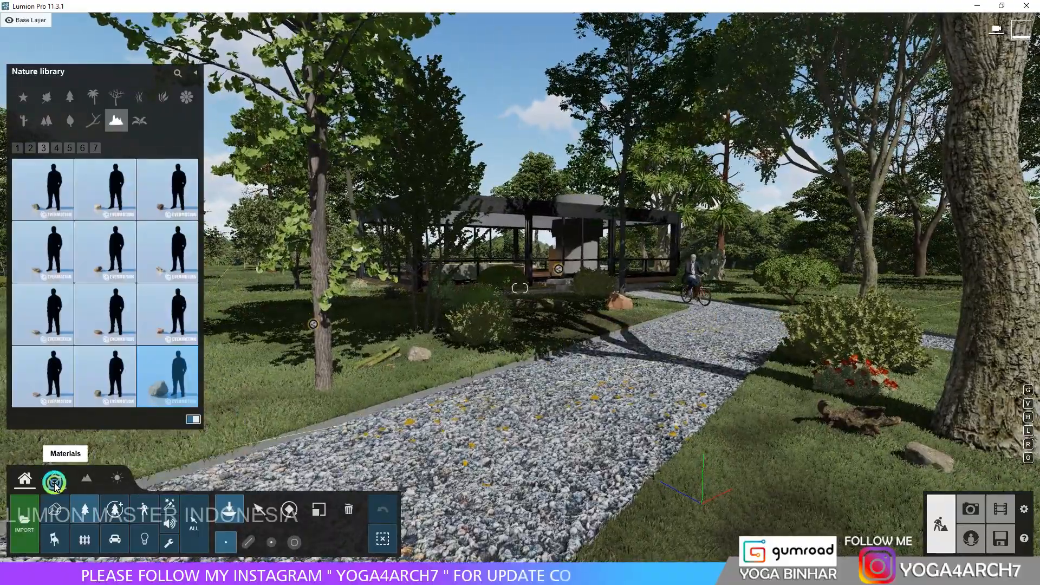
# Step: Add weathering to the glass house's dark stainless-steel frame and open the Translucent Glass Gray window material
pyautogui.click(55, 478)
pyautogui.scroll(5, 478, 265)
pyautogui.scroll(3, 482, 266)
pyautogui.moveTo(482, 266); pyautogui.dragTo(466, 308, button='right')
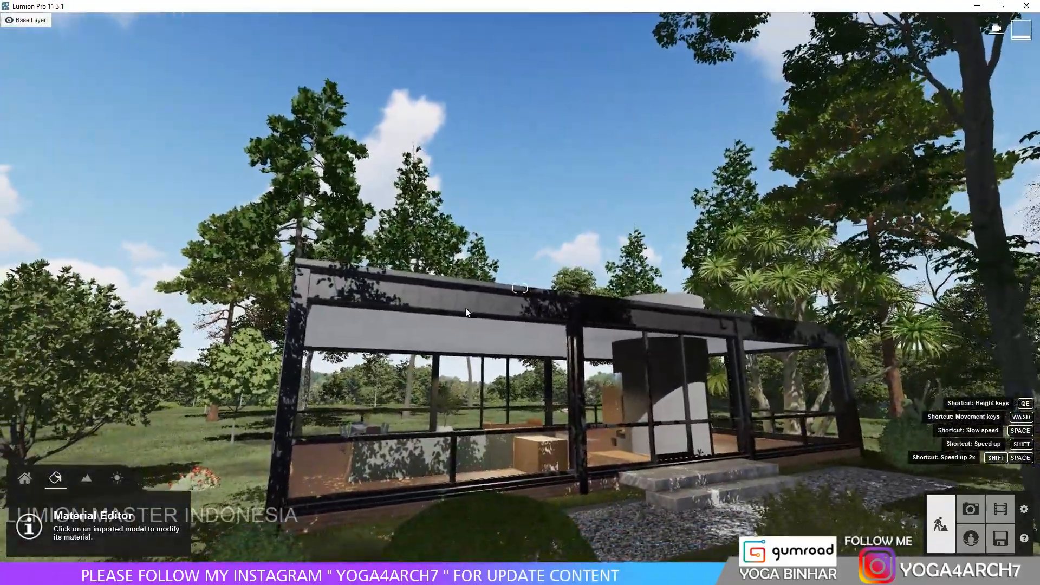
pyautogui.click(467, 301)
pyautogui.click(118, 457)
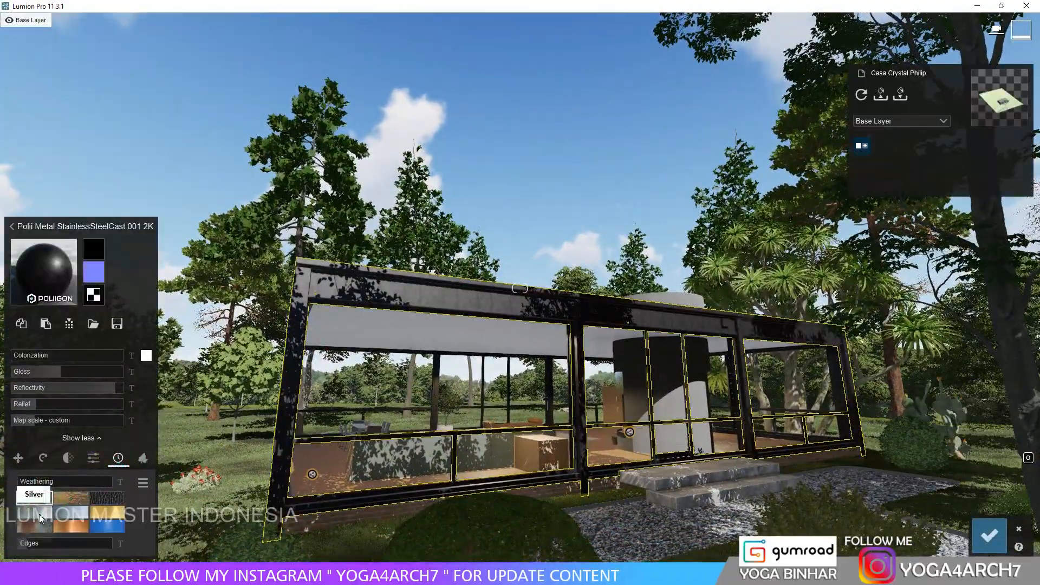
pyautogui.click(52, 481)
pyautogui.moveTo(68, 481); pyautogui.dragTo(130, 480)
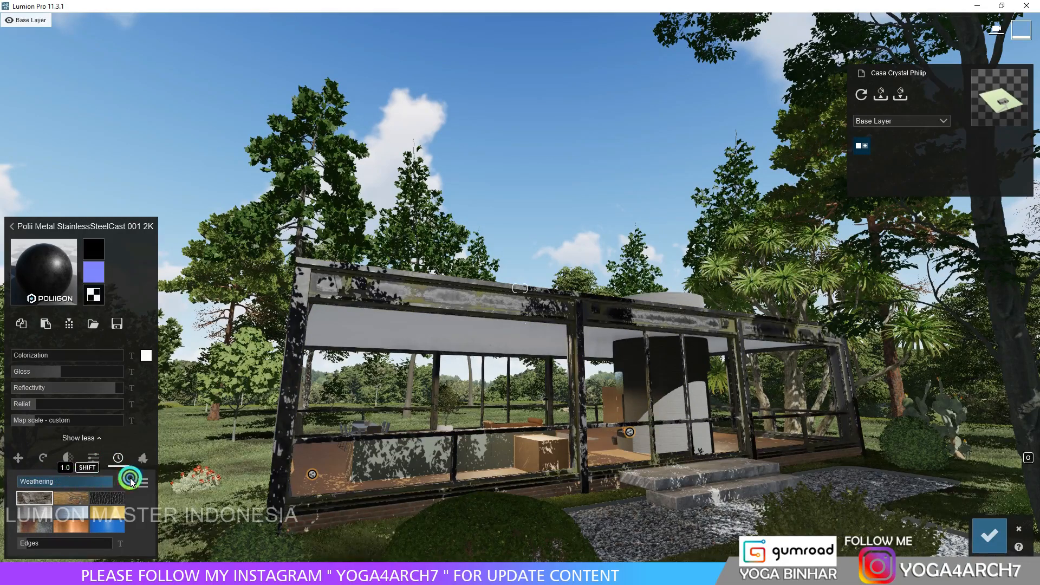
pyautogui.click(385, 395)
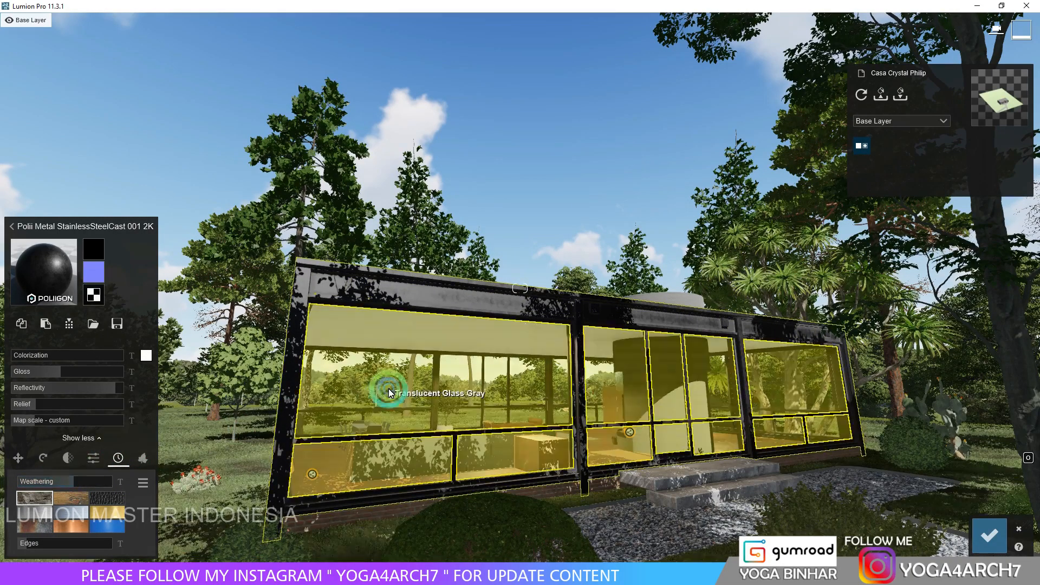
pyautogui.click(77, 416)
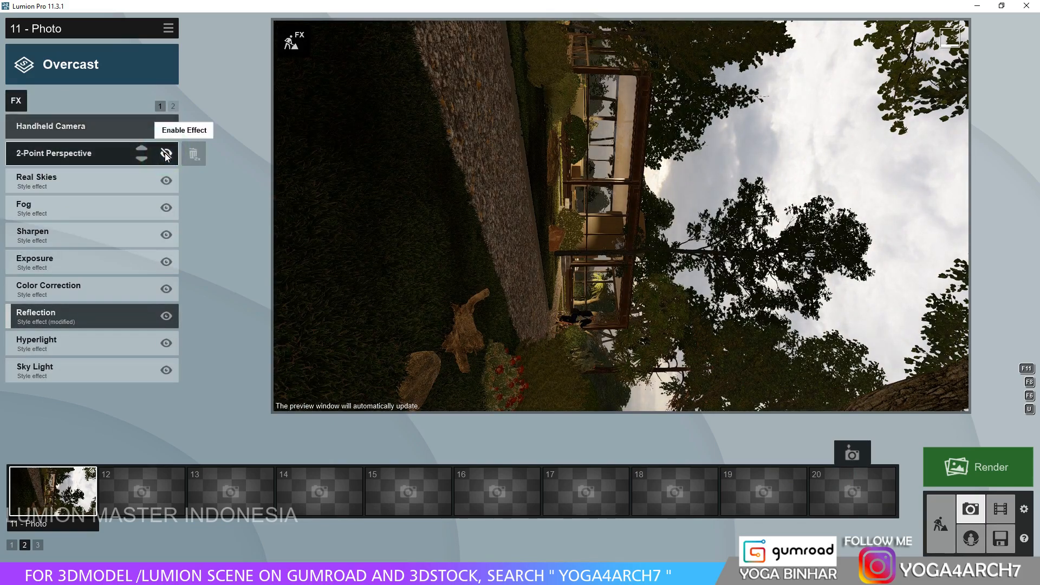
# Step: Enable the 2-Point Perspective effect on the vertical Overcast photo in slot 11
pyautogui.click(166, 154)
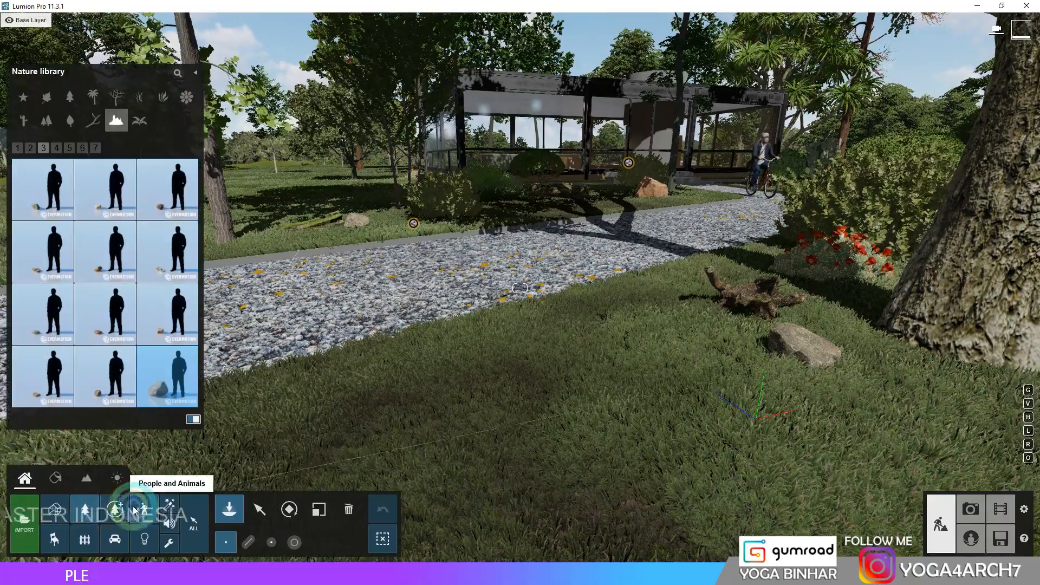
# Step: Copy a fine-detail Plant 005 shrub onto the foreground grass in front of the rock and resize it
pyautogui.click(115, 509)
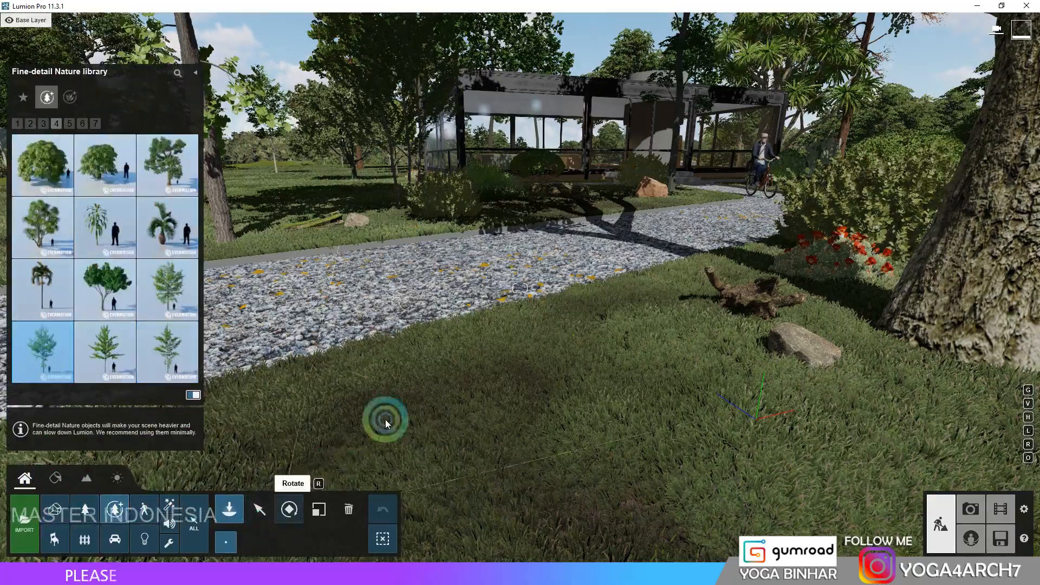
pyautogui.click(259, 510)
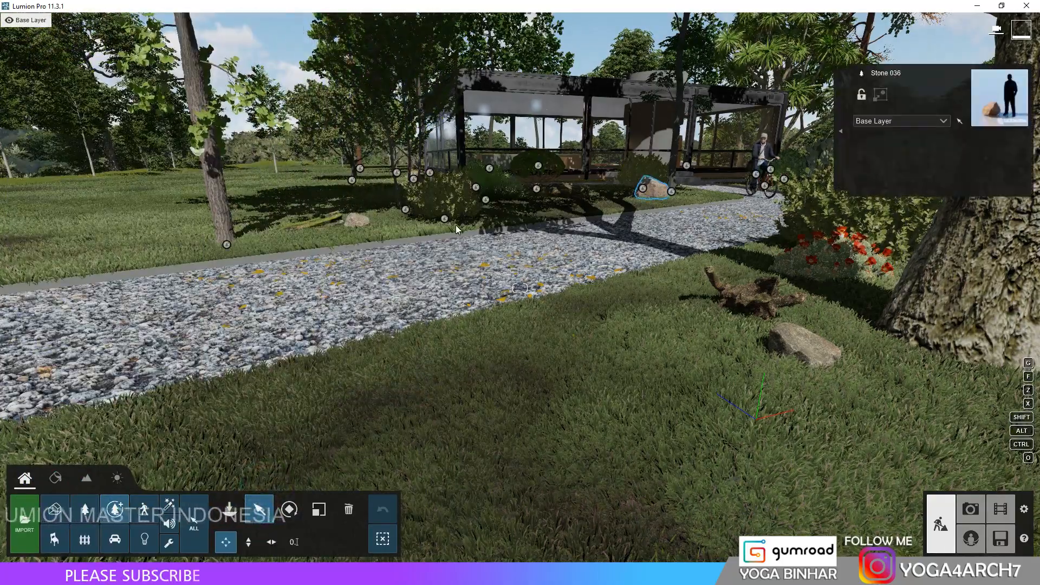
pyautogui.click(455, 366)
pyautogui.keyDown('alt'); pyautogui.moveTo(455, 365); pyautogui.dragTo(599, 506); pyautogui.keyUp('alt')
pyautogui.click(319, 509)
# Step: Move the Maidenhair tree along the far path edge, then place a resized copy of the Plant 005 shrub on the foreground grass
pyautogui.click(260, 509)
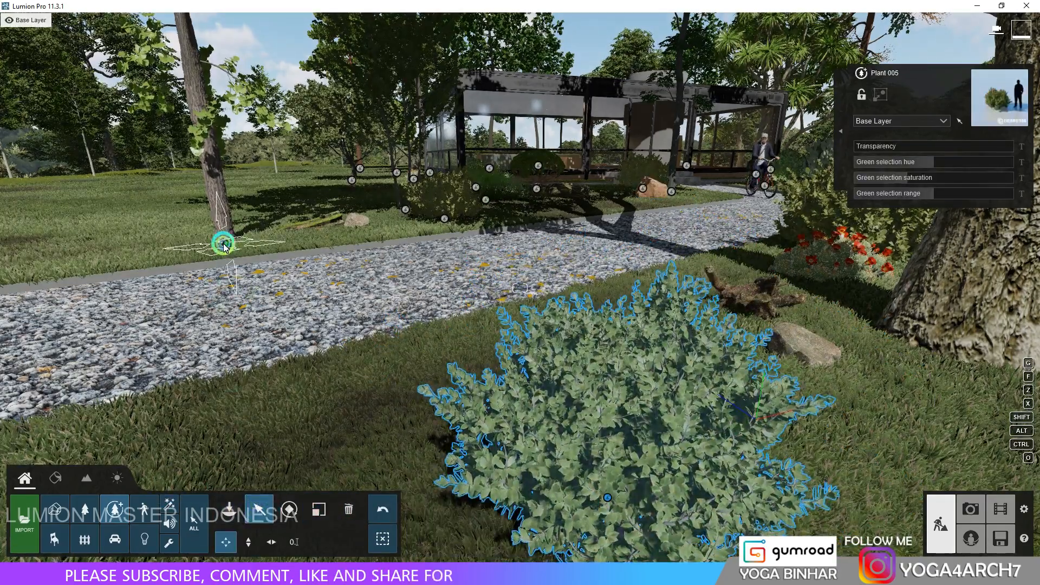
pyautogui.moveTo(224, 246); pyautogui.dragTo(298, 245)
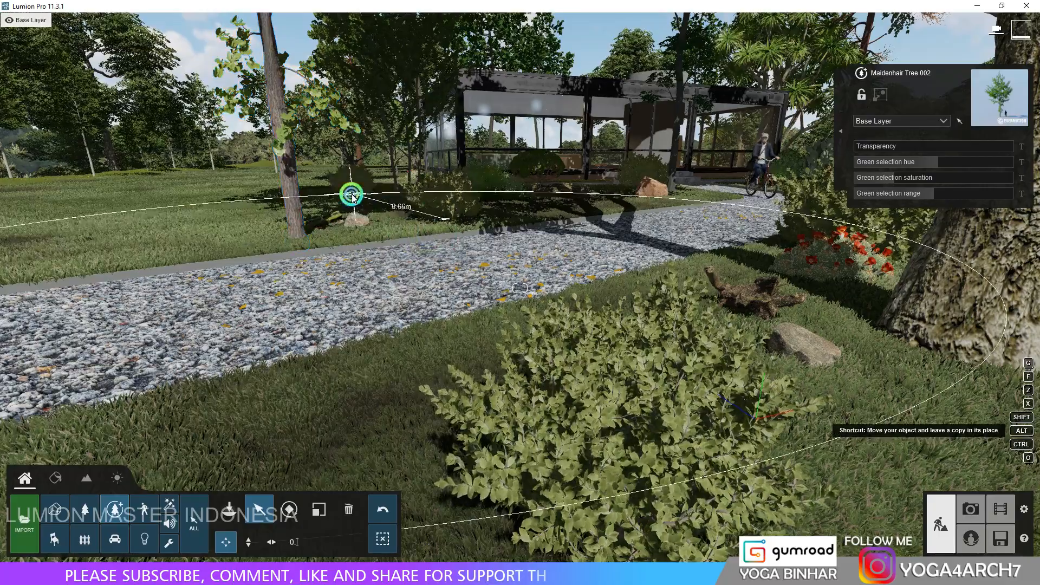
pyautogui.keyDown('alt'); pyautogui.moveTo(333, 195); pyautogui.dragTo(335, 429); pyautogui.keyUp('alt')
pyautogui.click(317, 512)
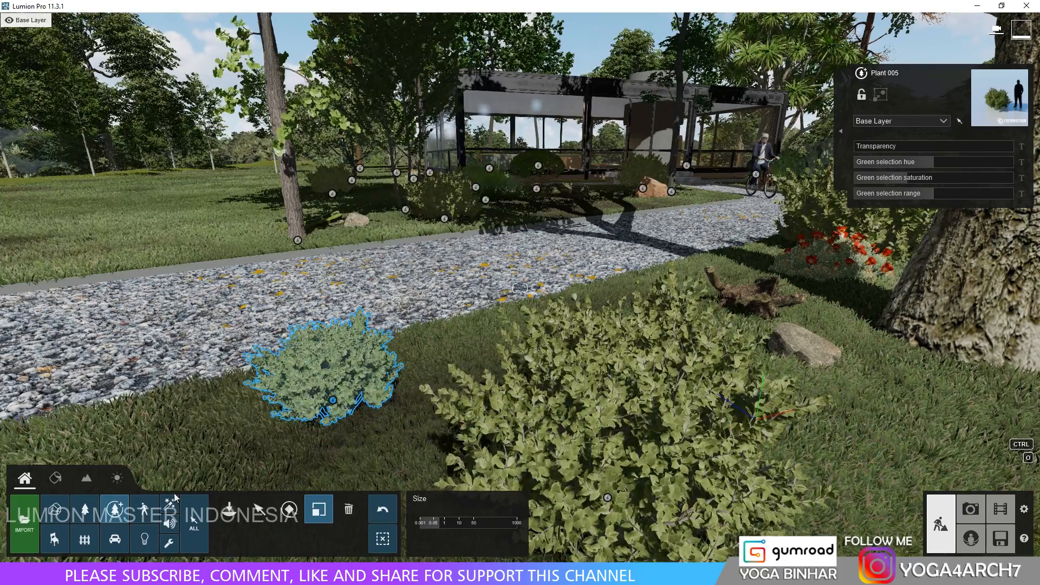
# Step: Open the Birds category of the People and Animals library
pyautogui.click(143, 512)
pyautogui.click(185, 97)
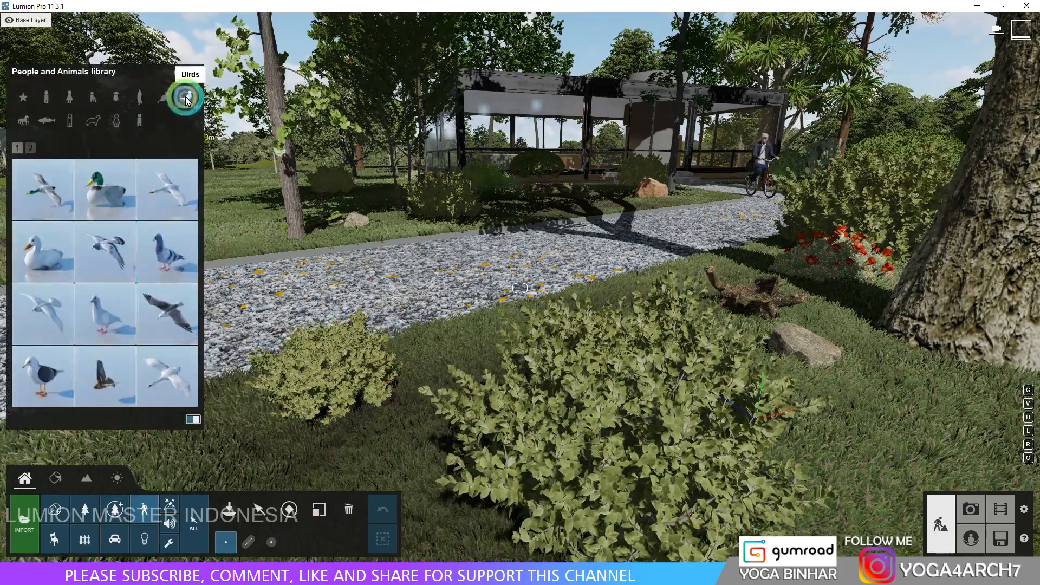